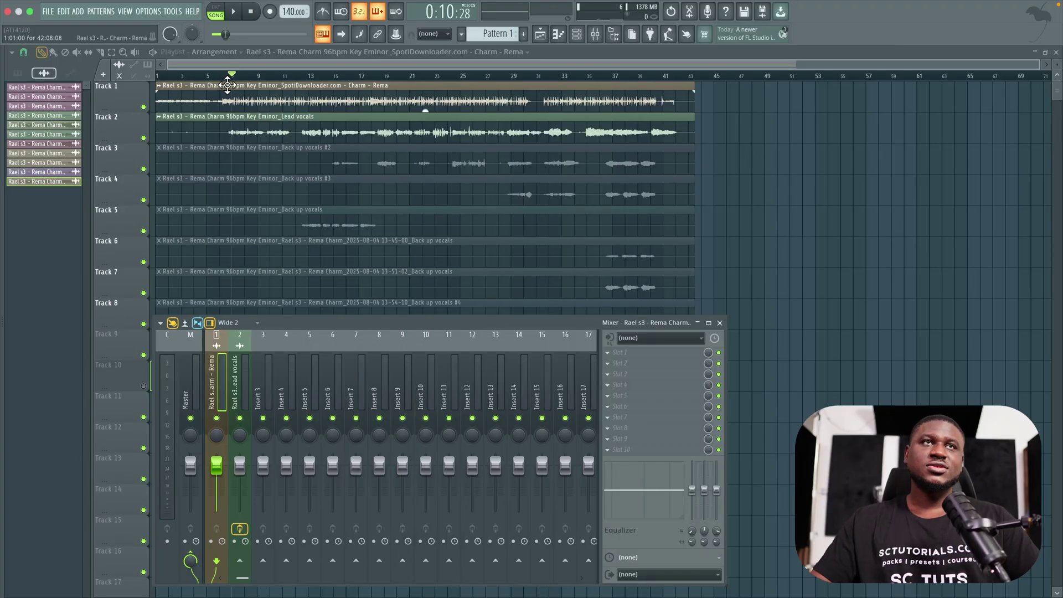
# Play the instrumental and lead vocals from about bar 7 to hear the vocal without EQ.
pyautogui.press('space')
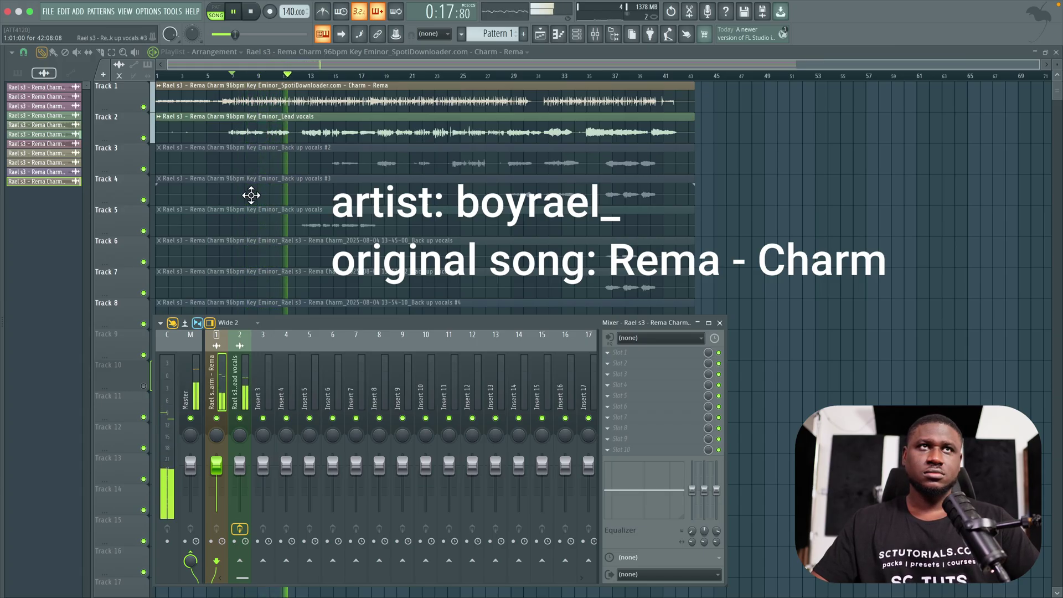
pyautogui.click(329, 128)
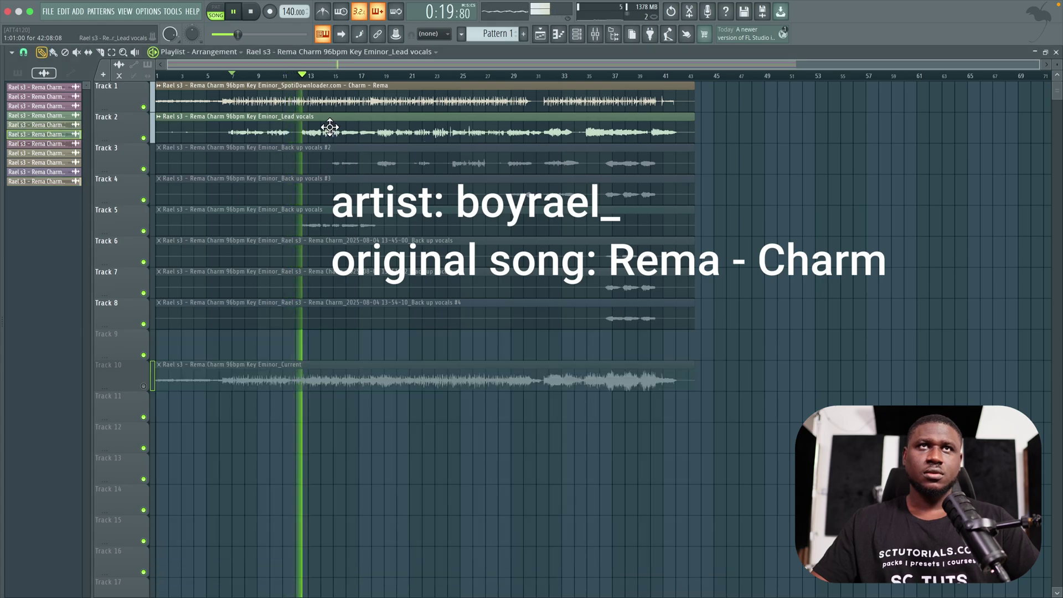
pyautogui.click(595, 34)
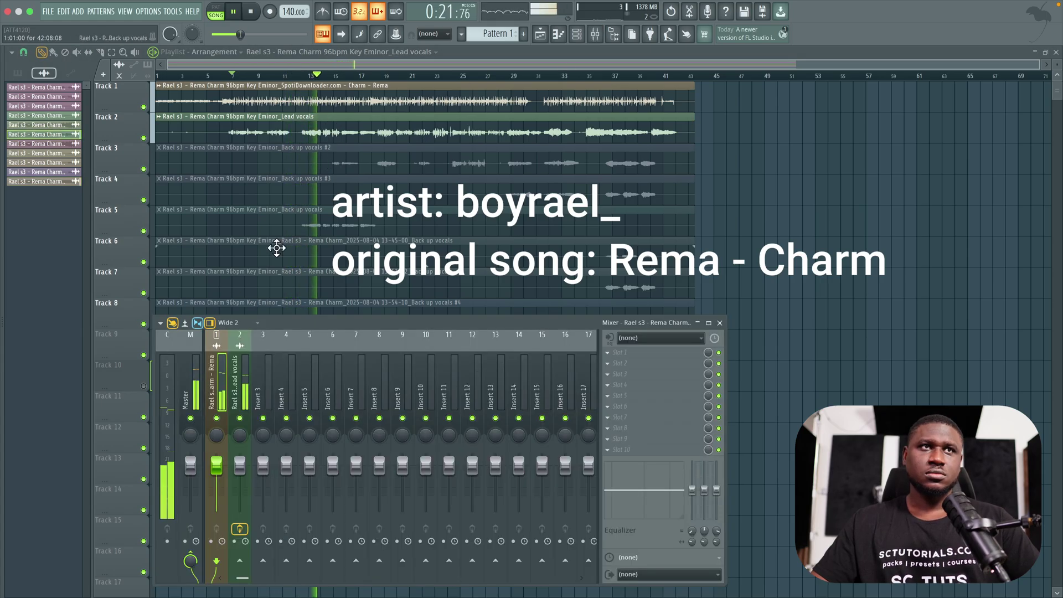
pyautogui.rightClick(160, 338)
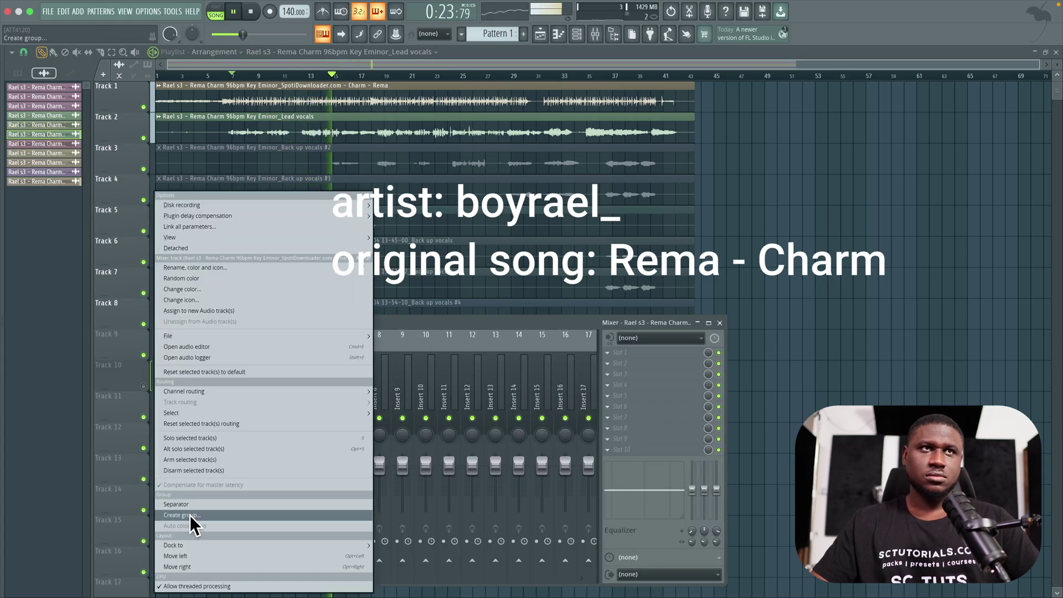
pyautogui.click(167, 248)
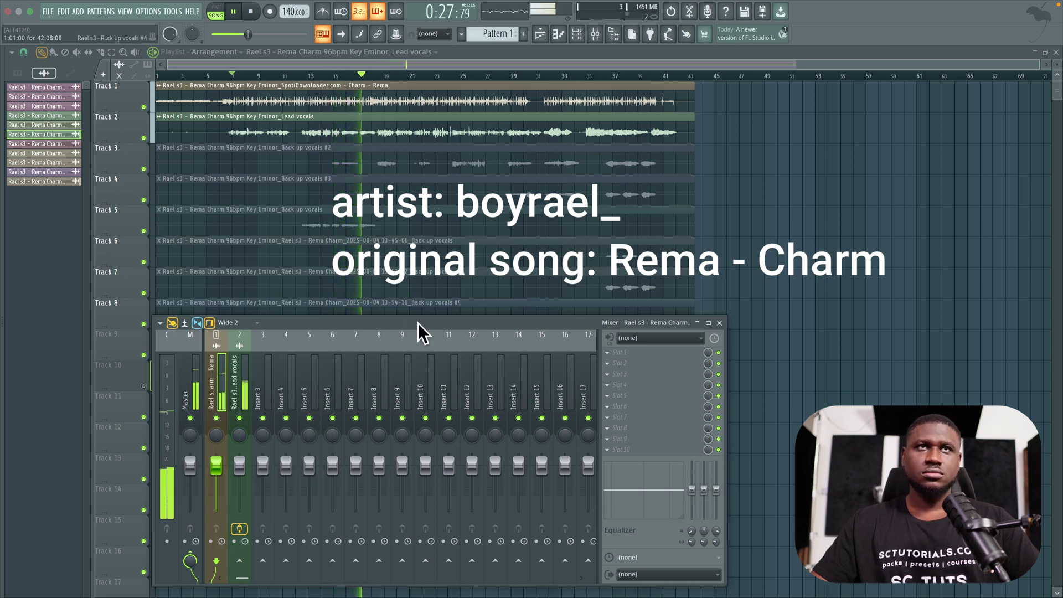
# Add Fruity Parametric EQ 2 to slot 2 of the lead vocals mixer track and place its window above the mixer.
pyautogui.click(250, 375)
pyautogui.press('space')
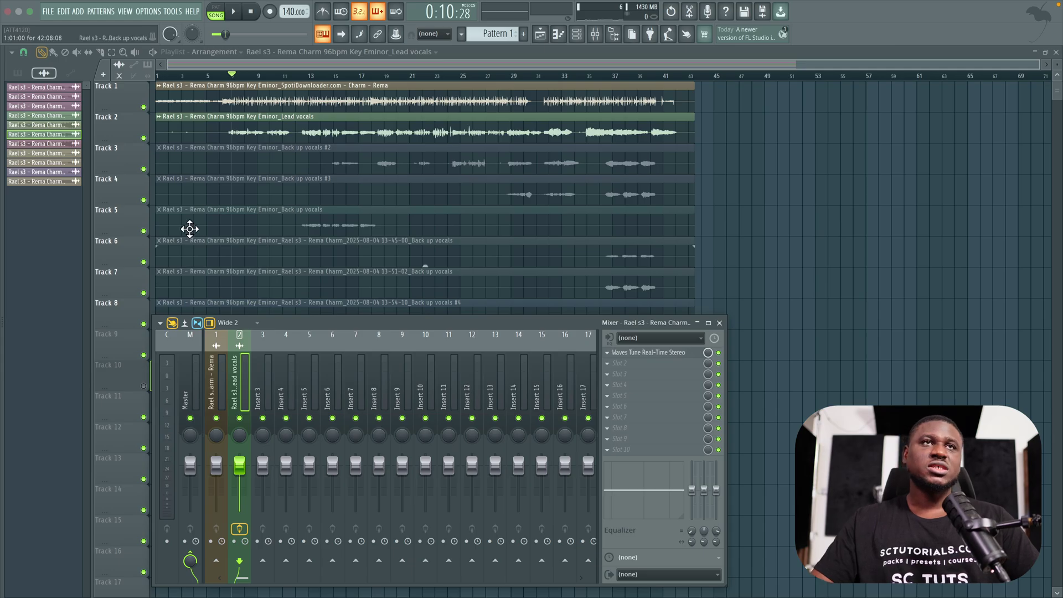
pyautogui.click(619, 366)
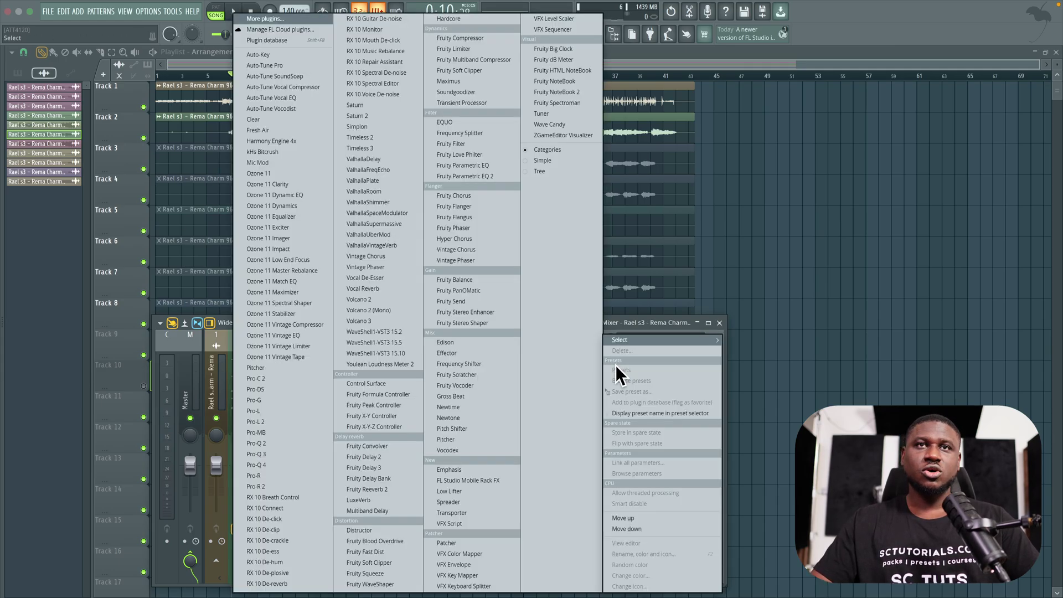
pyautogui.click(480, 177)
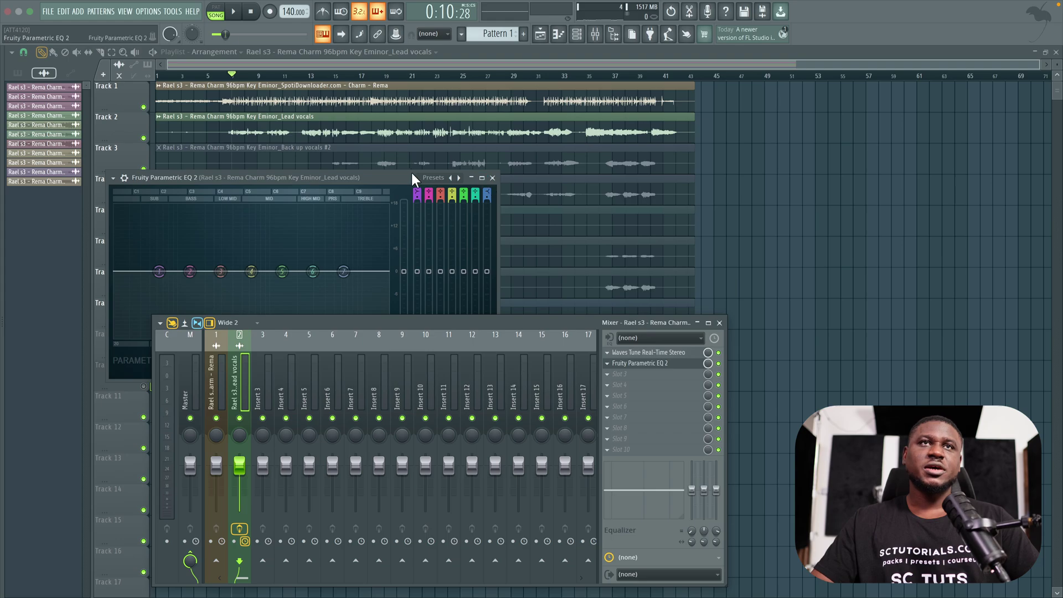
pyautogui.moveTo(408, 174); pyautogui.dragTo(547, 104)
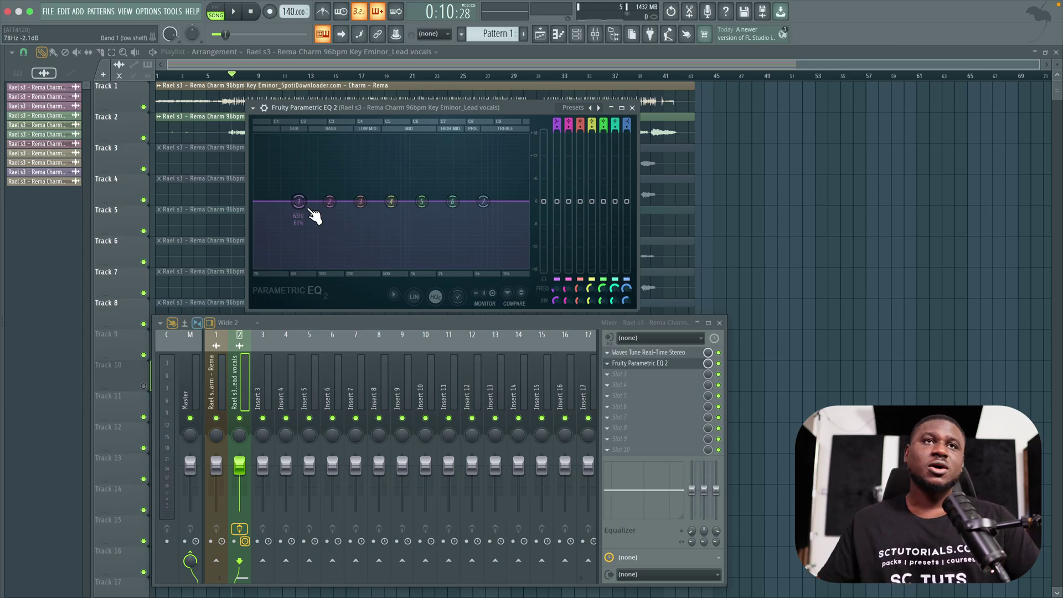
# Move EQ band 4 to about 809 Hz, dip it slightly, and bring its gain back to about 0 dB.
pyautogui.moveTo(392, 211); pyautogui.dragTo(401, 206)
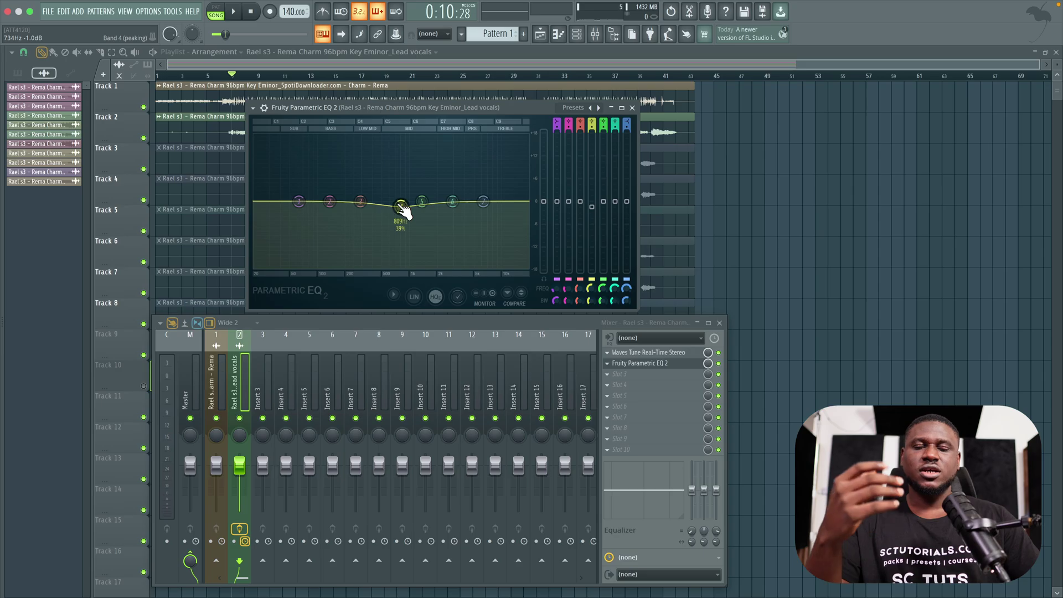
pyautogui.moveTo(403, 210); pyautogui.dragTo(402, 203)
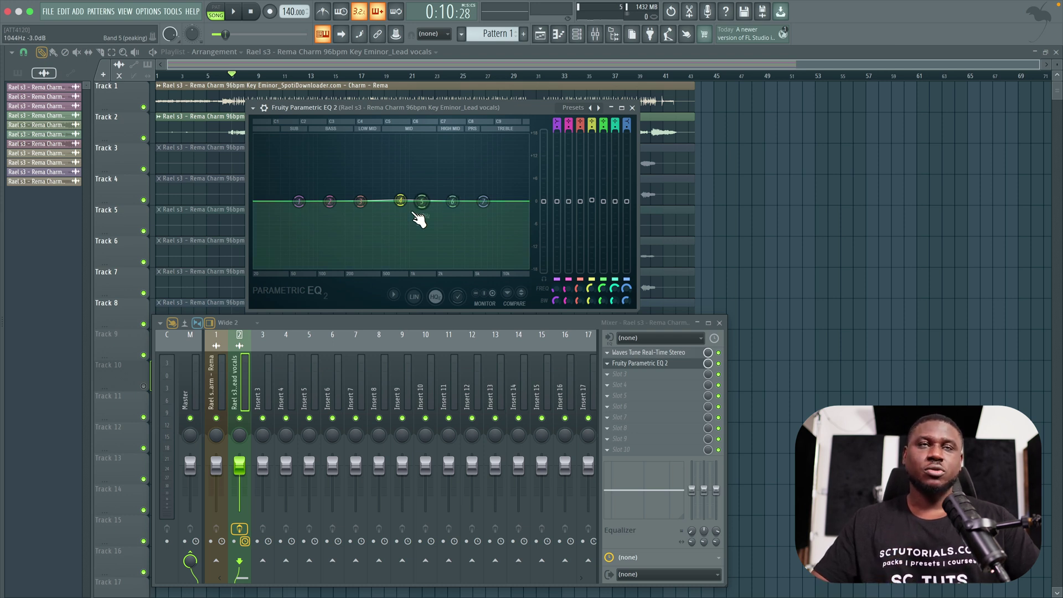
# Change EQ band 1 to a High pass filter with a steeper order and enable linear phase processing.
pyautogui.rightClick(299, 201)
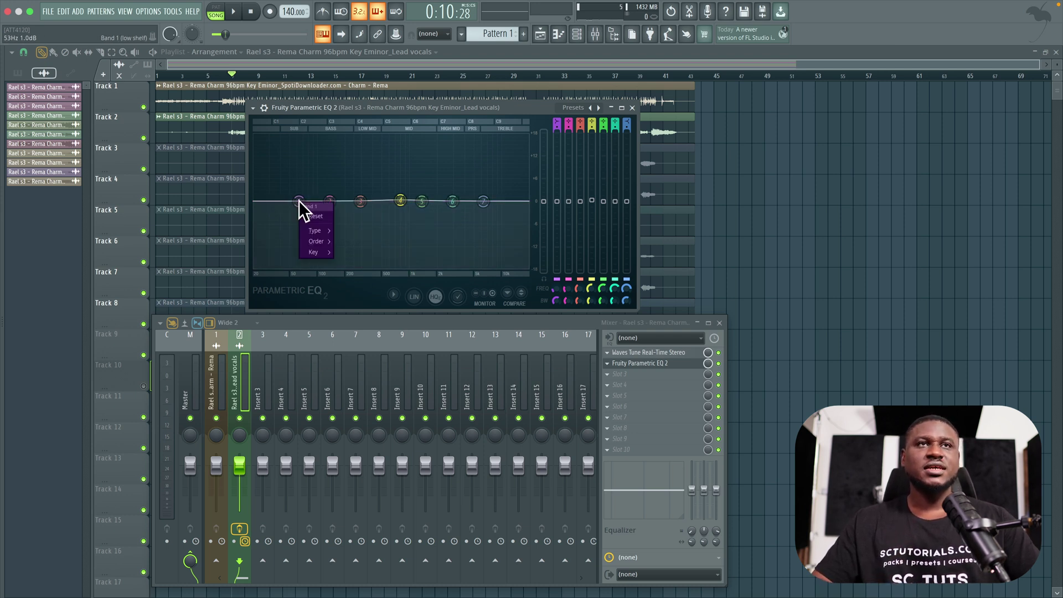
pyautogui.moveTo(322, 230)
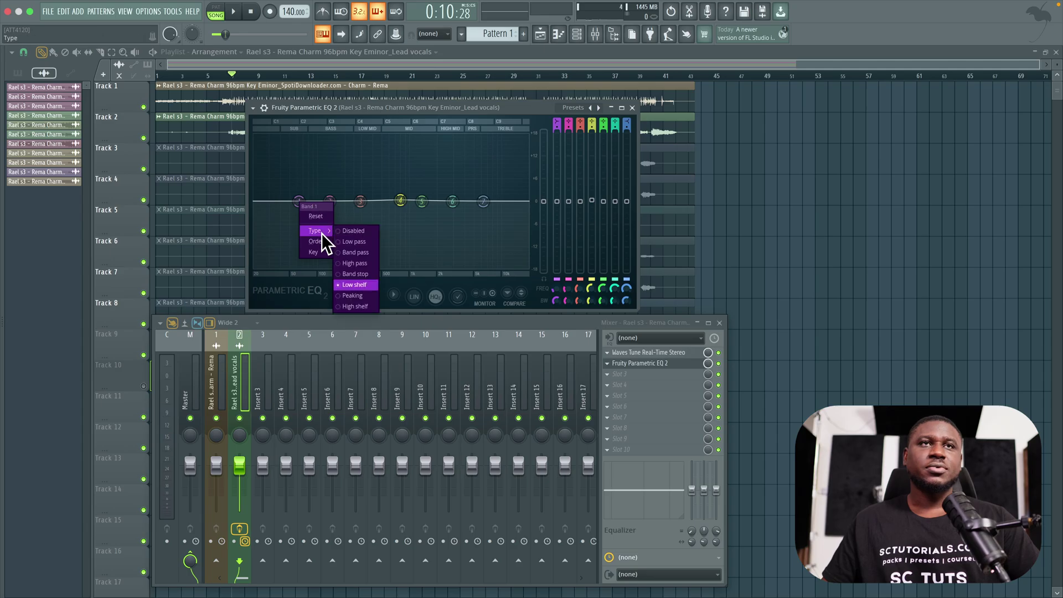
pyautogui.click(374, 264)
pyautogui.rightClick(299, 201)
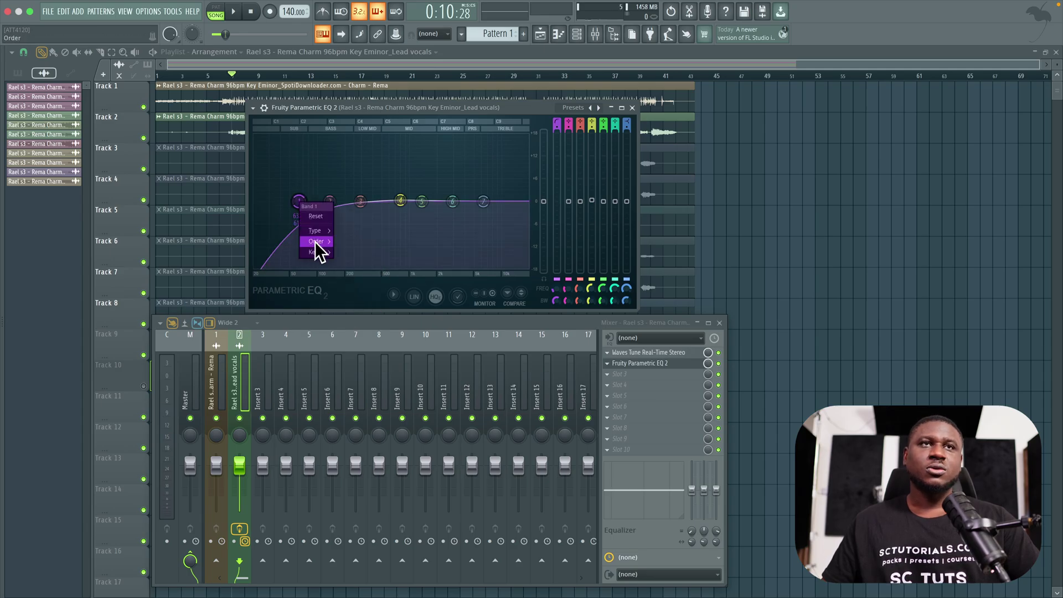
pyautogui.moveTo(313, 242)
pyautogui.click(346, 243)
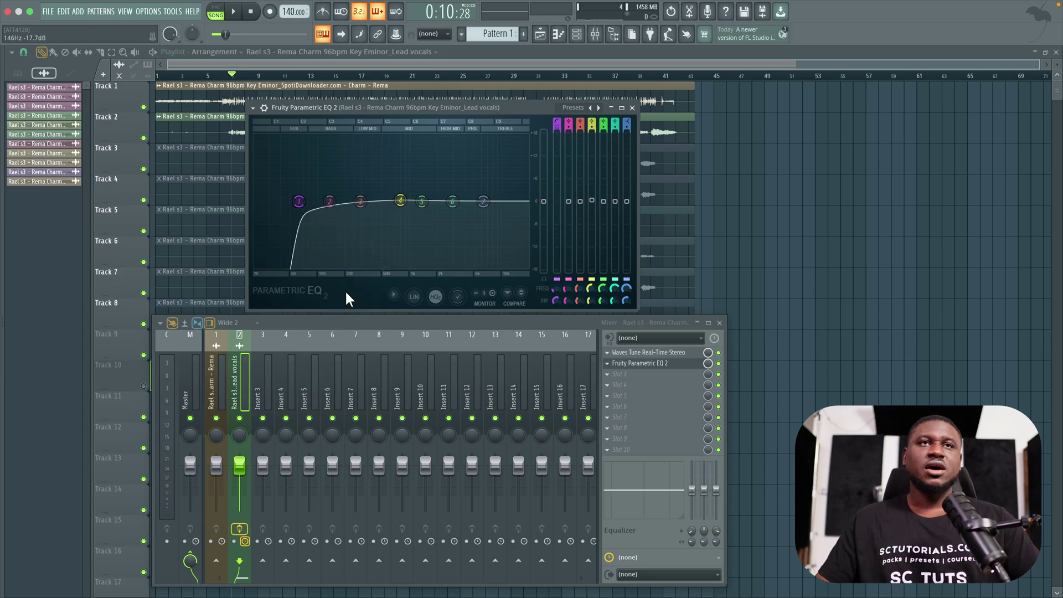
pyautogui.click(417, 300)
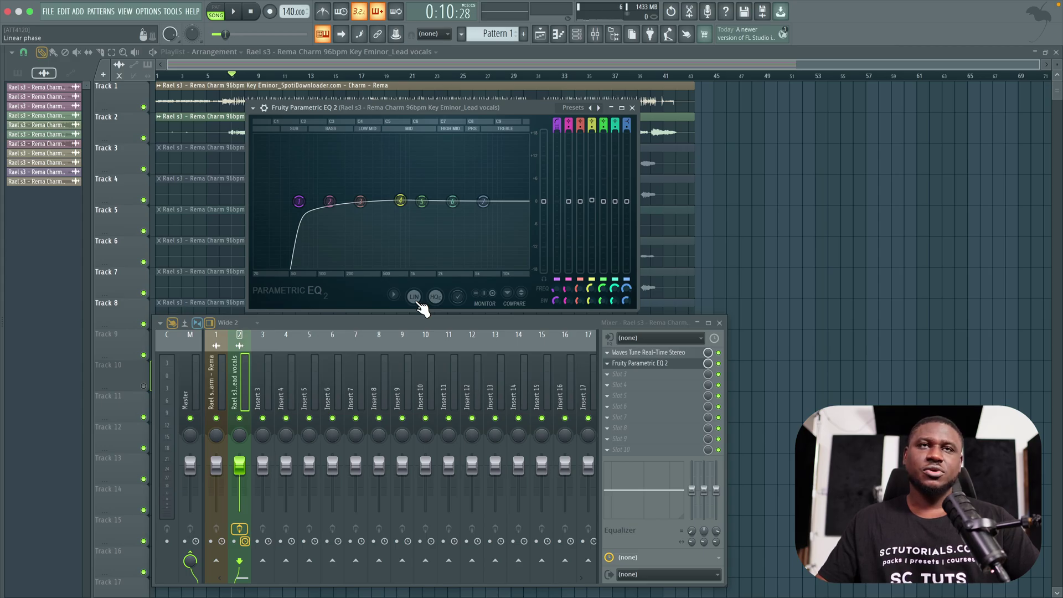
# Raise the high-pass cutoff of EQ band 1 to about 105 Hz.
pyautogui.click(300, 202)
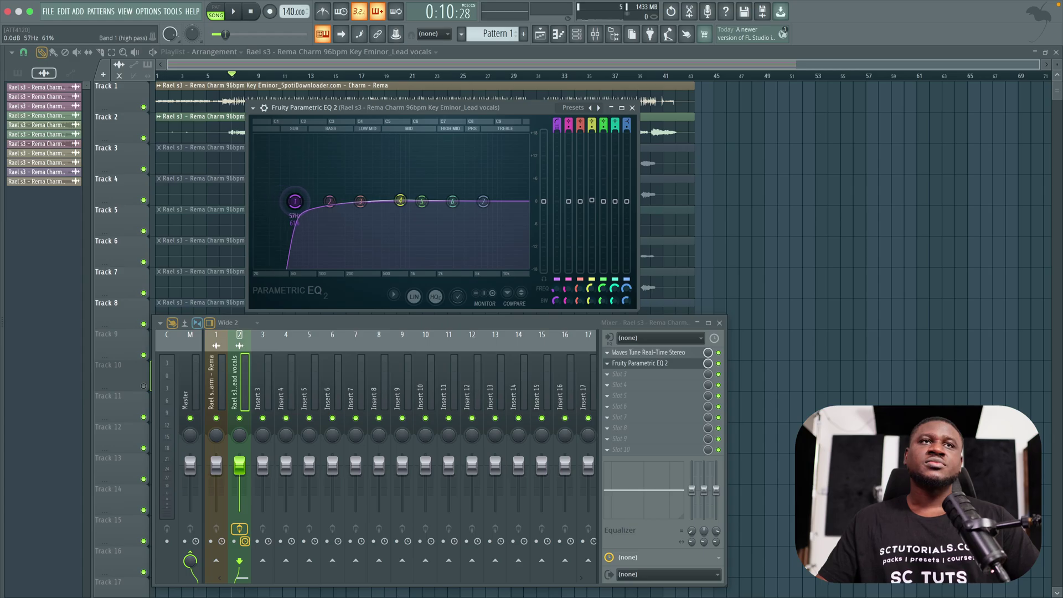
pyautogui.moveTo(298, 201); pyautogui.dragTo(311, 203)
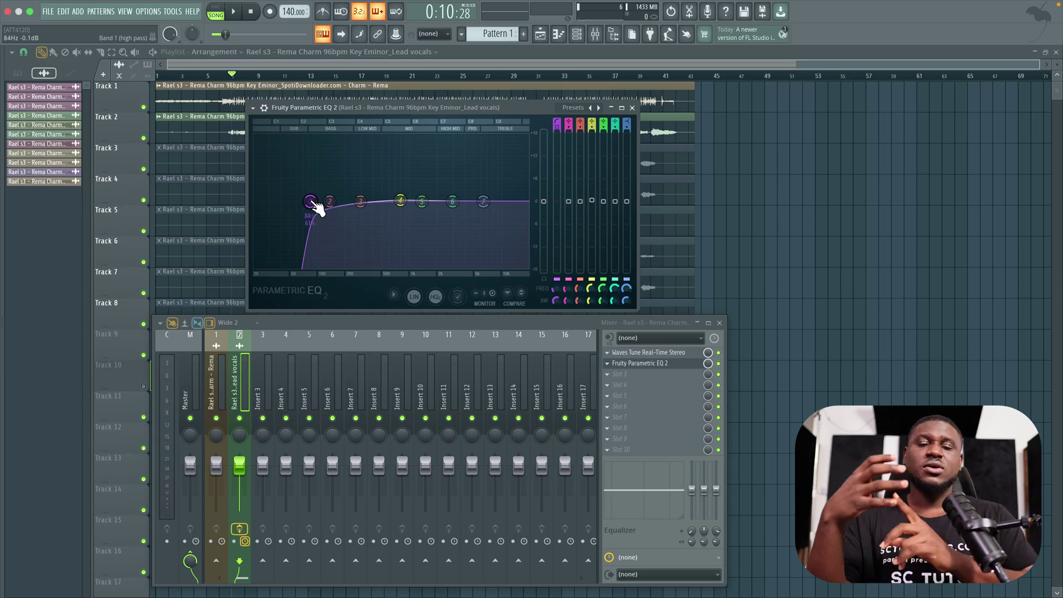
pyautogui.click(311, 202)
pyautogui.moveTo(311, 201); pyautogui.dragTo(325, 205)
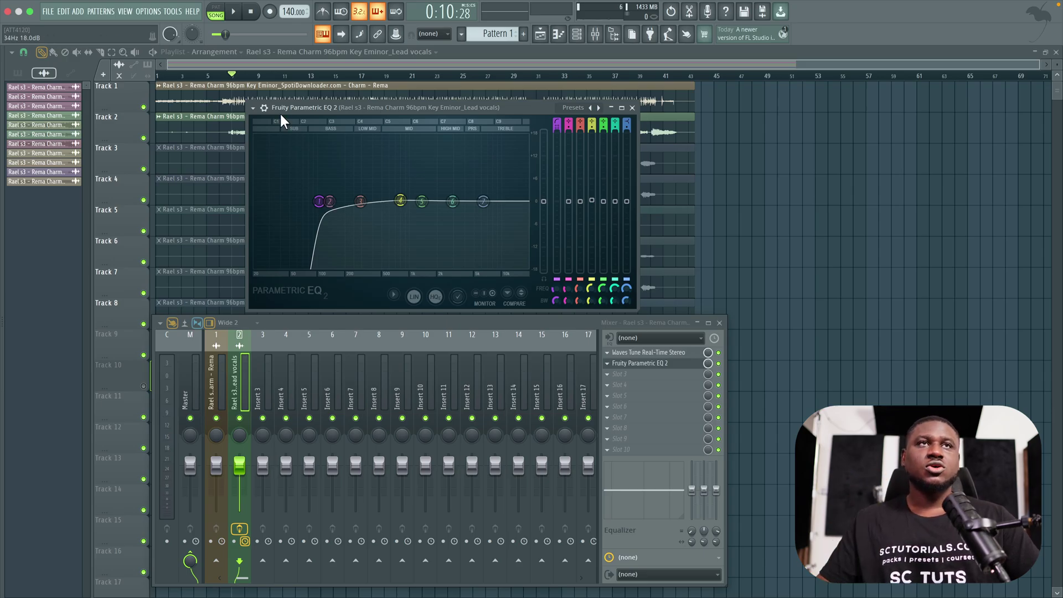
# Compare the lead vocals during playback with Fruity Parametric EQ 2 bypassed and enabled, leaving the EQ on.
pyautogui.click(265, 108)
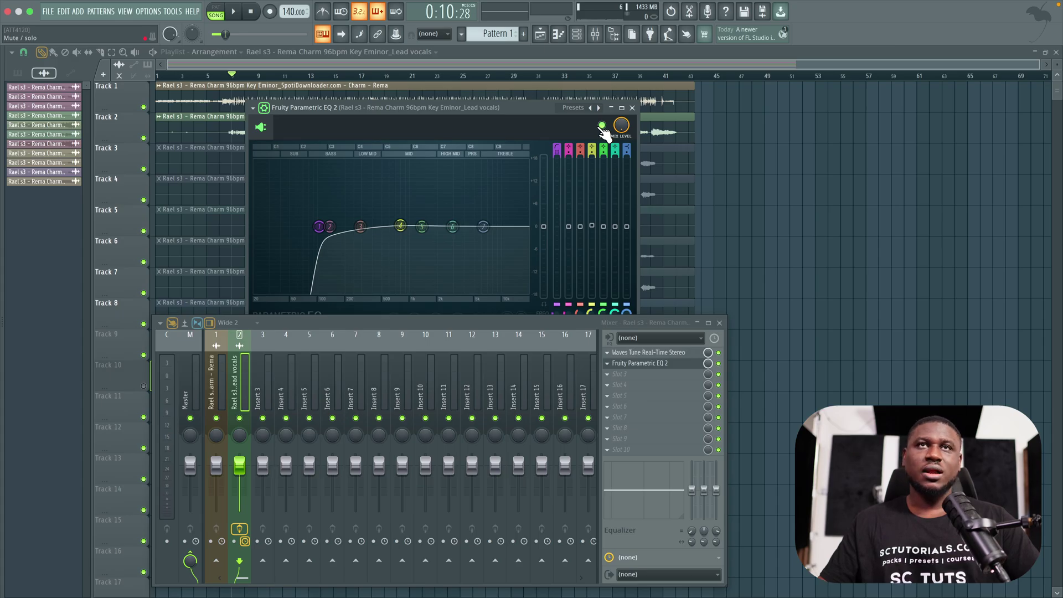
pyautogui.press('space')
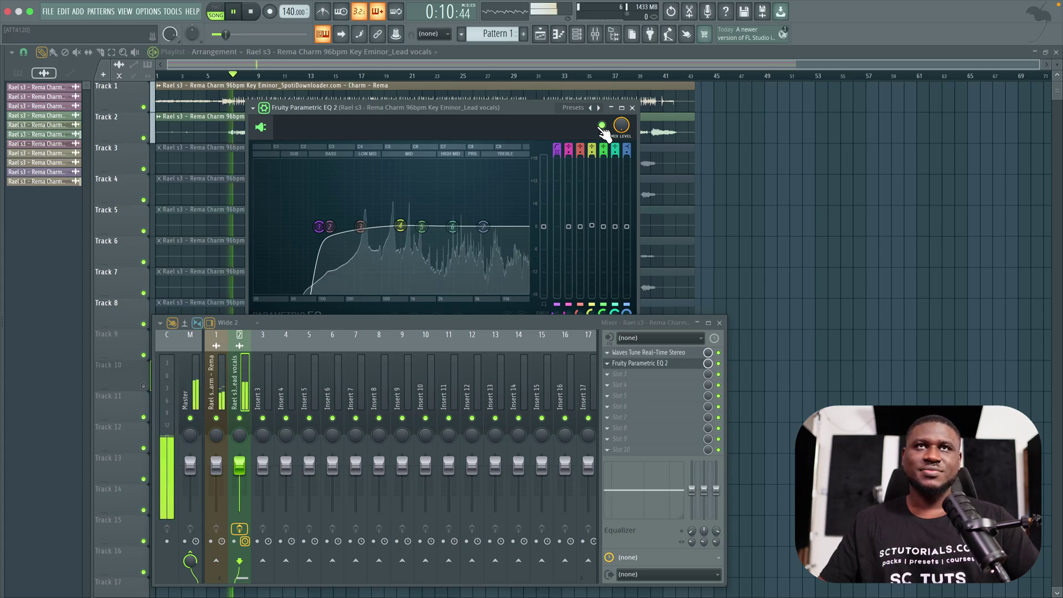
pyautogui.click(602, 125)
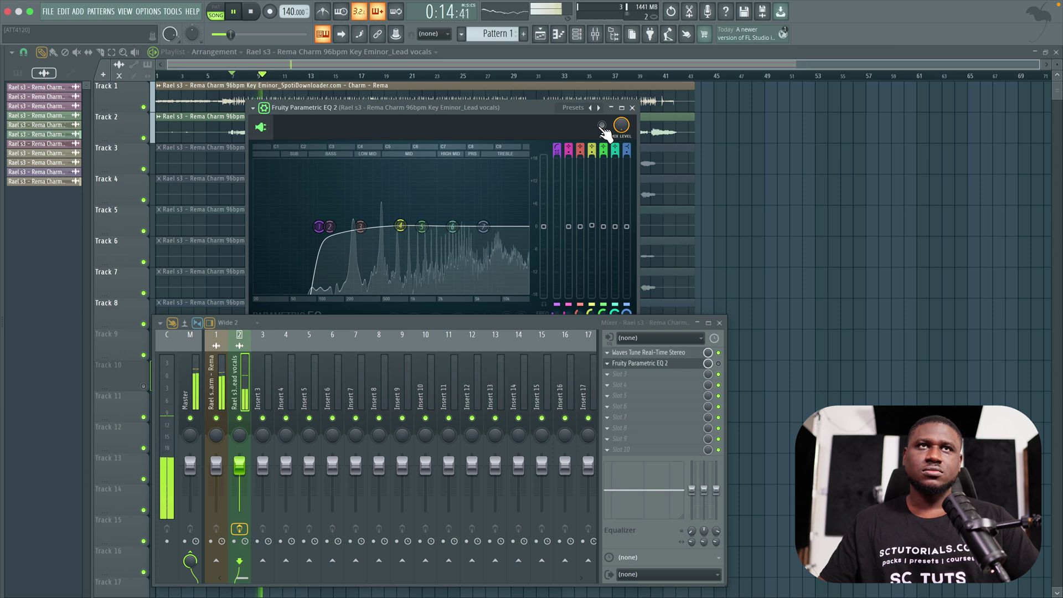
pyautogui.click(602, 125)
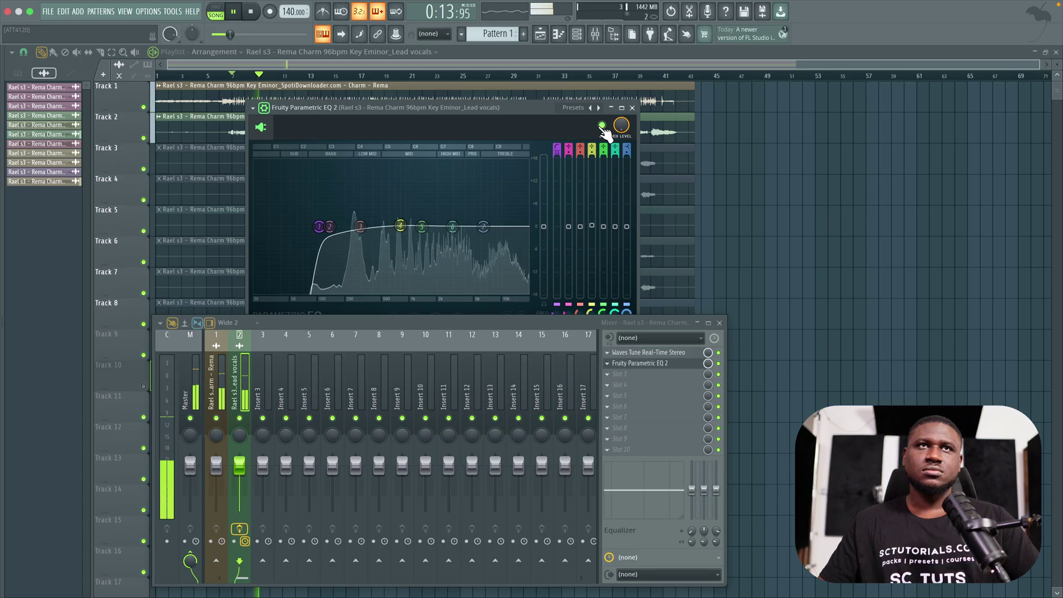
pyautogui.click(602, 126)
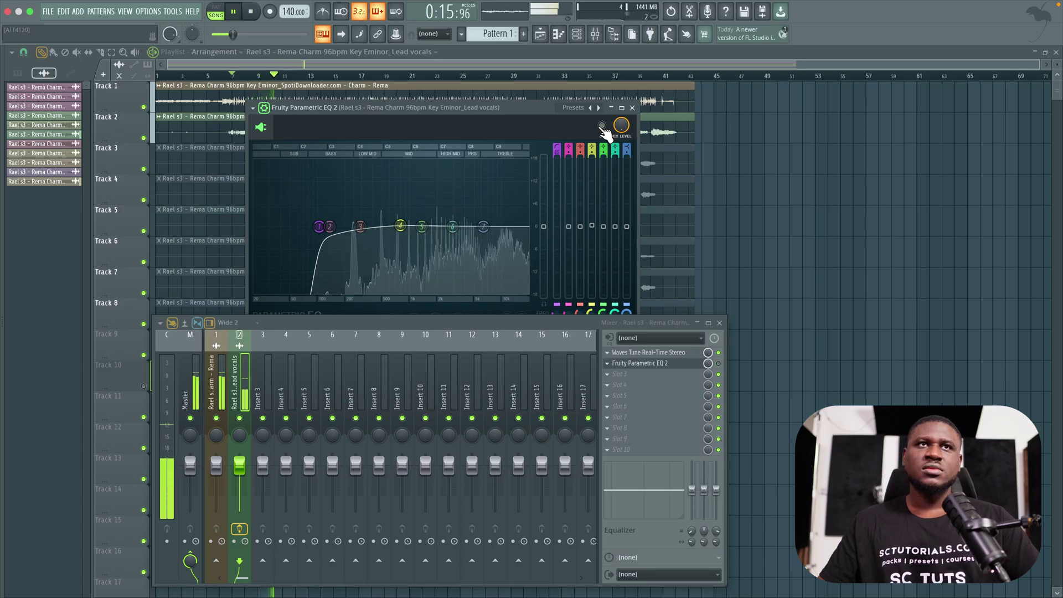
pyautogui.press('space')
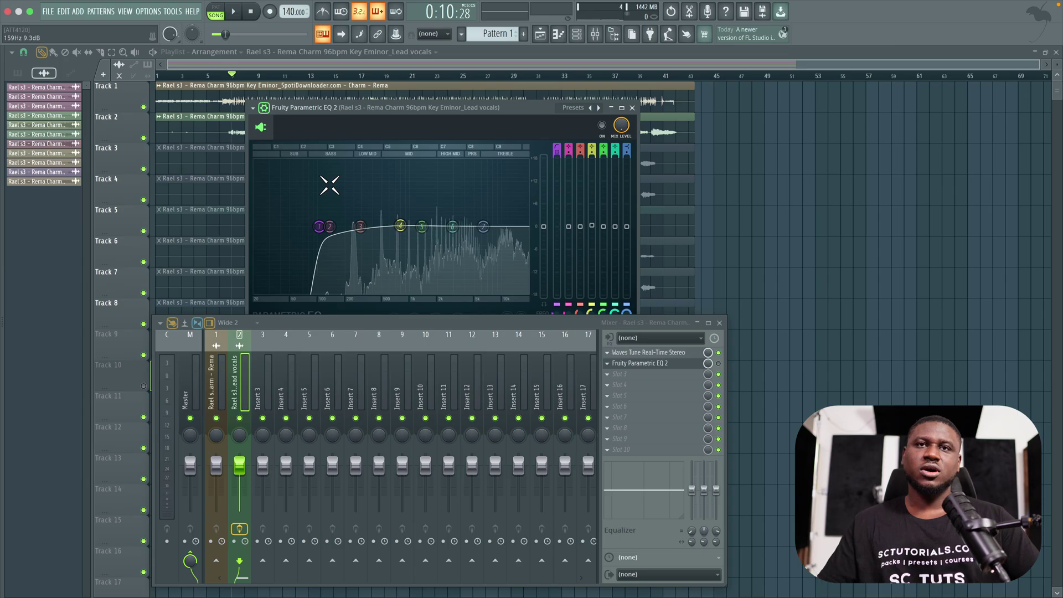
pyautogui.click(602, 125)
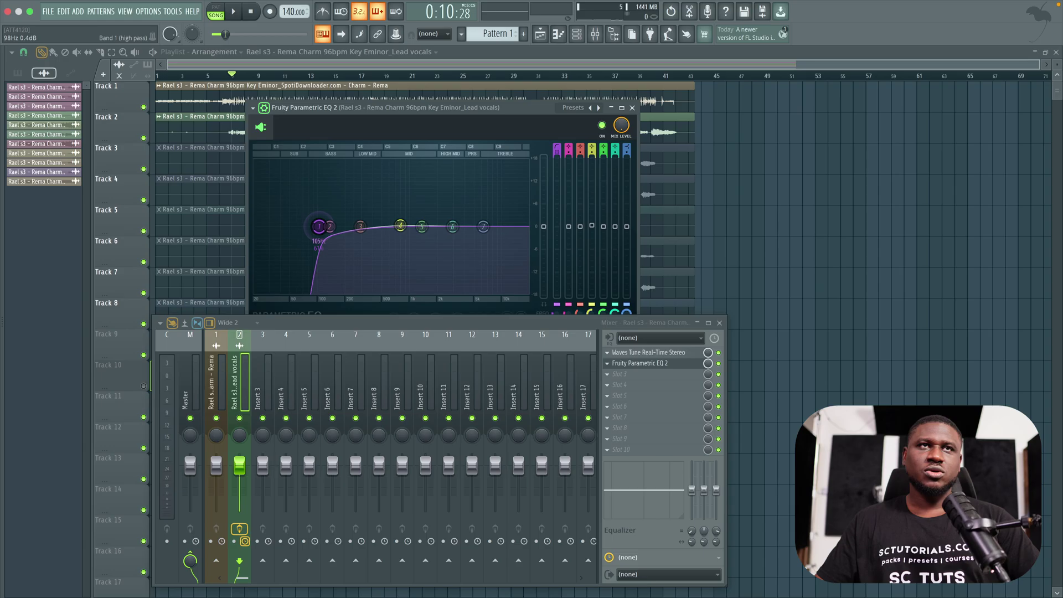
# Raise the band 1 high-pass cutoff until it meets band 2 and compare playback with the EQ bypassed and enabled.
pyautogui.moveTo(322, 226); pyautogui.dragTo(328, 226)
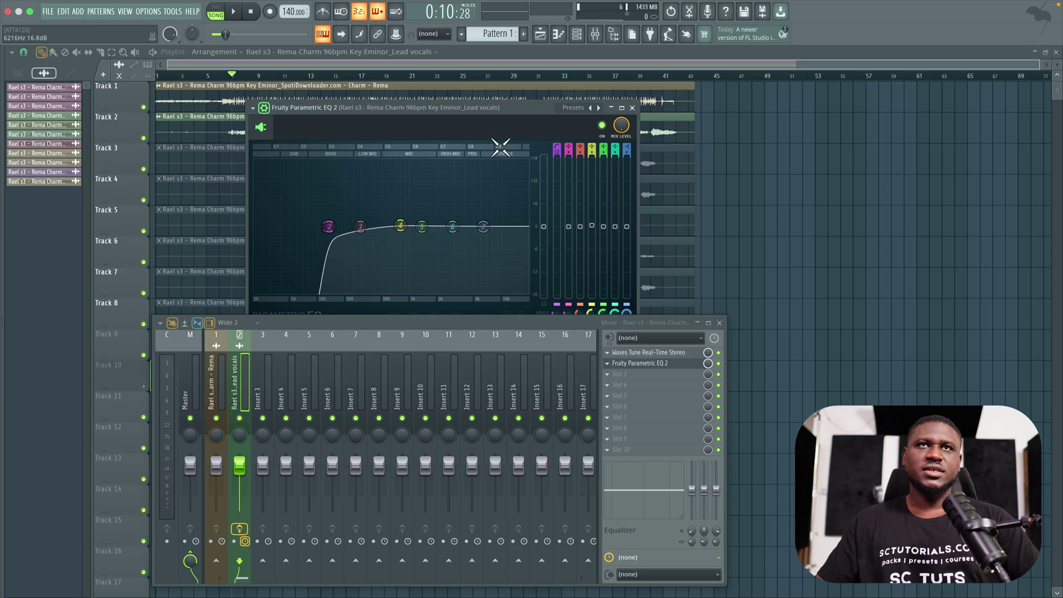
pyautogui.press('space')
pyautogui.click(603, 125)
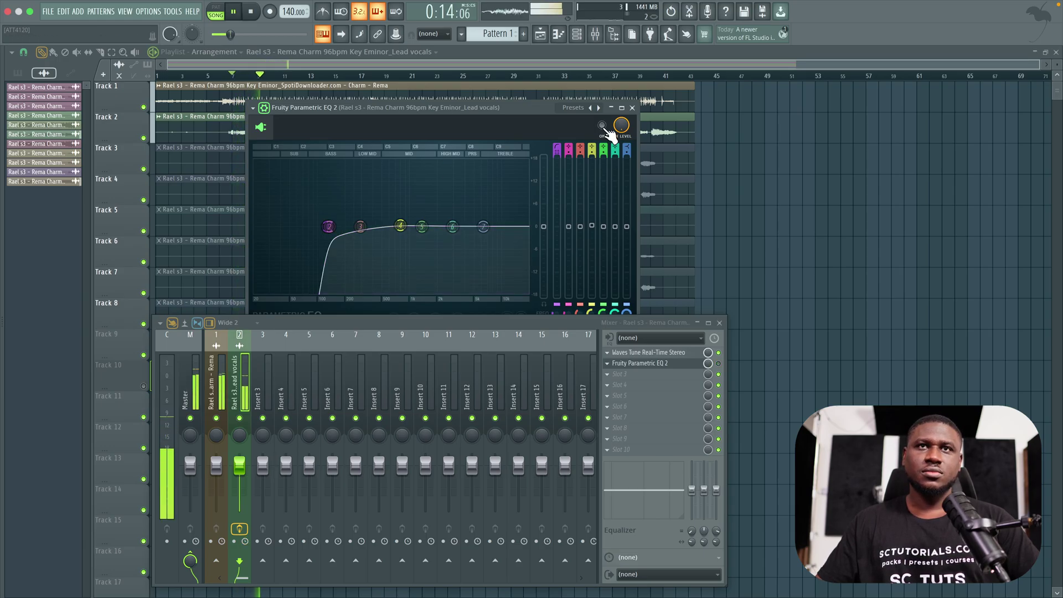
pyautogui.click(603, 126)
pyautogui.press('space')
pyautogui.press('space')
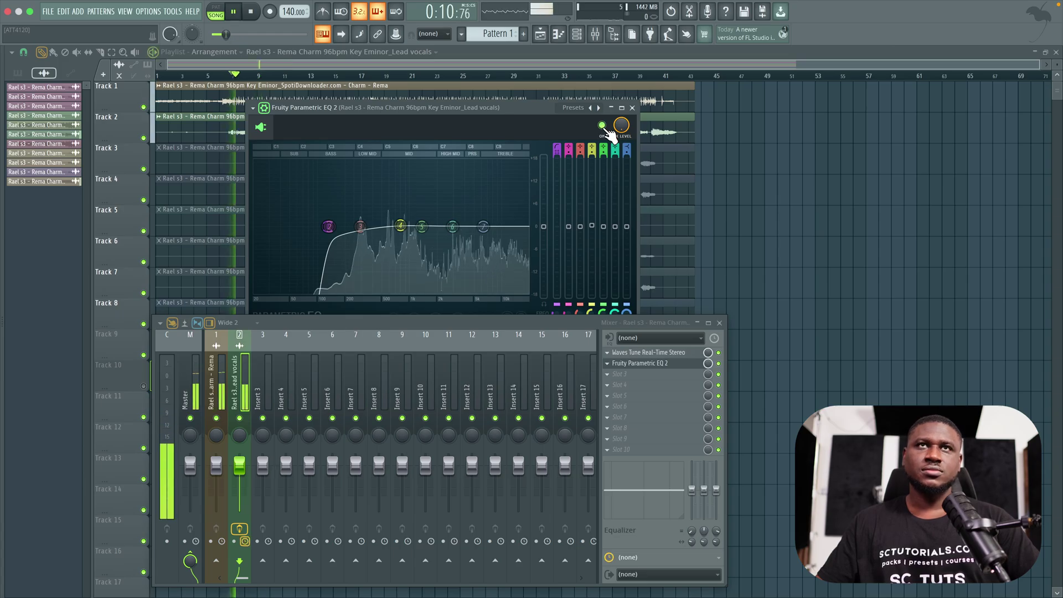
pyautogui.click(603, 126)
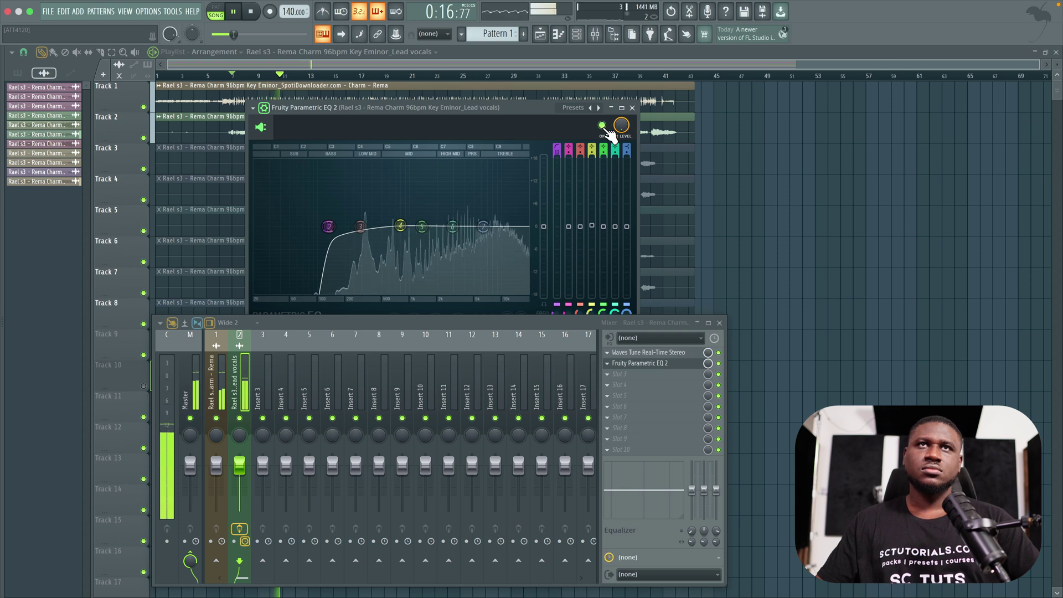
pyautogui.click(603, 126)
pyautogui.press('space')
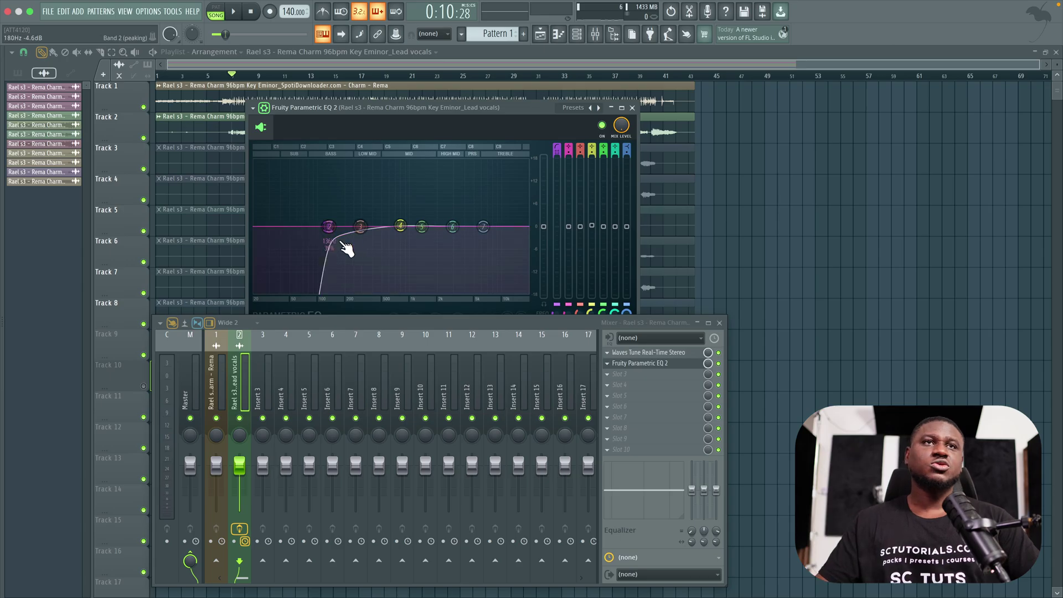
# Move EQ band 2 up in frequency, set the band 1 high-pass cutoff to about 128 Hz, and compare playback with the EQ bypassed and enabled.
pyautogui.moveTo(329, 227); pyautogui.dragTo(348, 228)
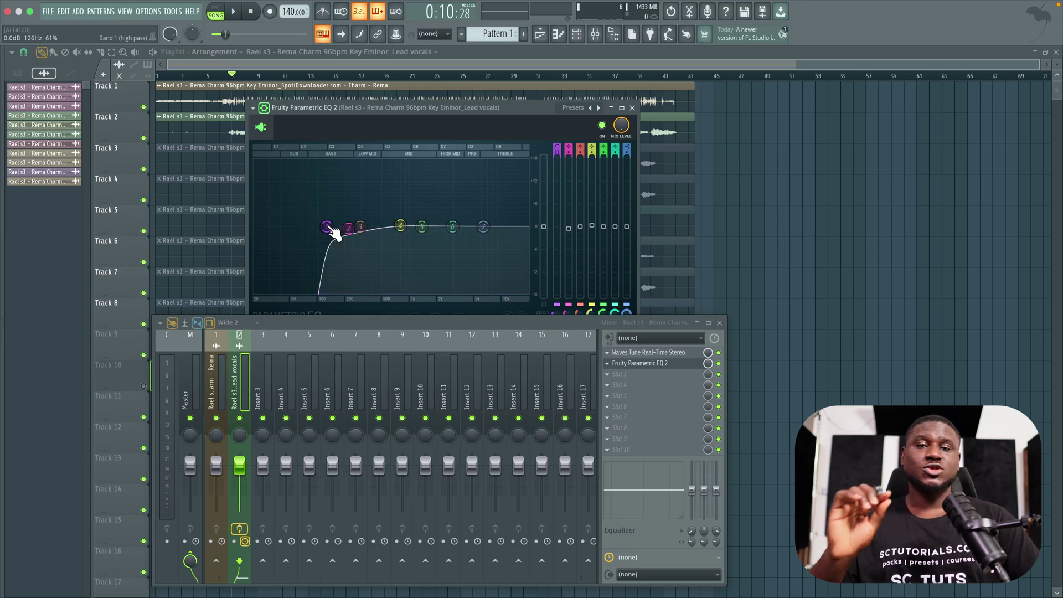
pyautogui.press('space')
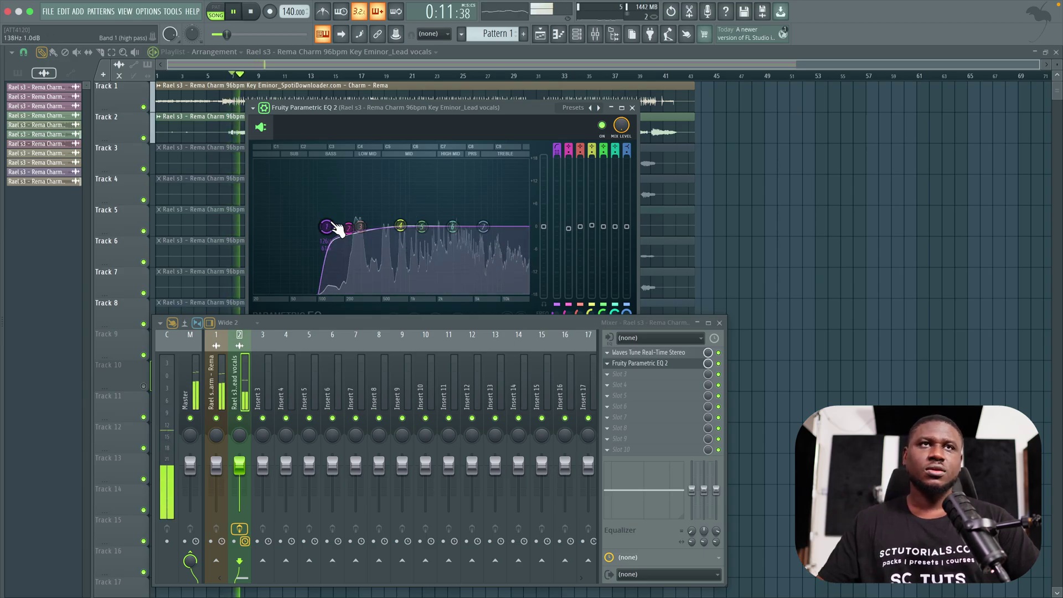
pyautogui.moveTo(332, 230); pyautogui.dragTo(328, 227)
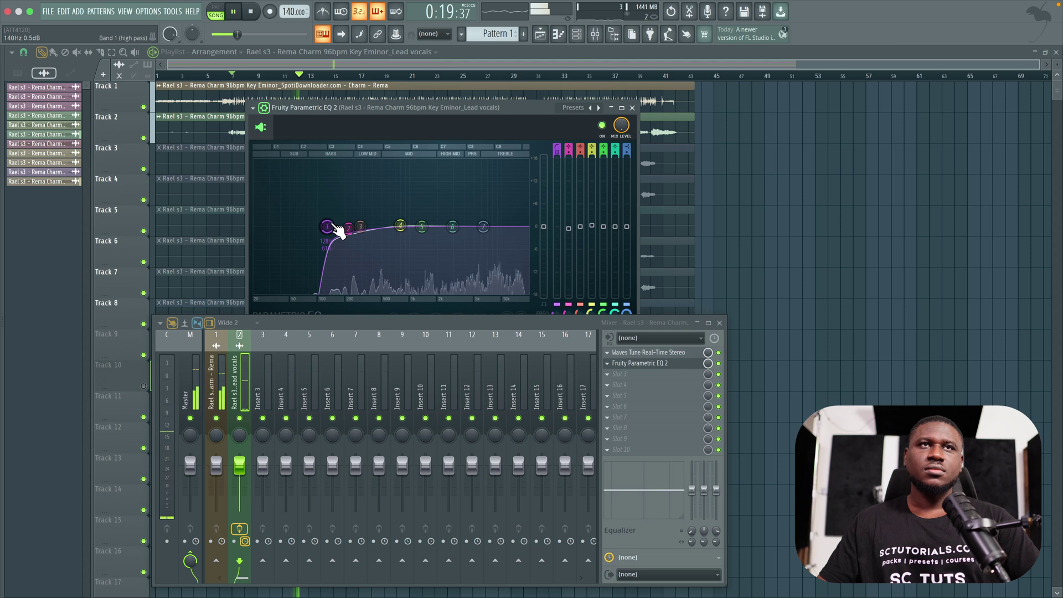
pyautogui.click(602, 125)
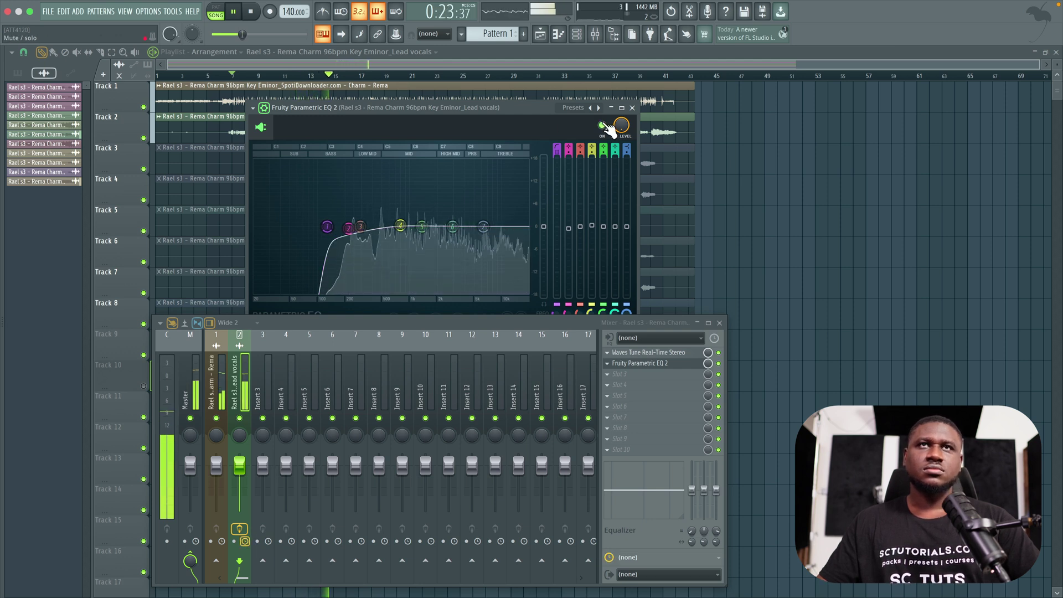
pyautogui.click(602, 126)
pyautogui.press('space')
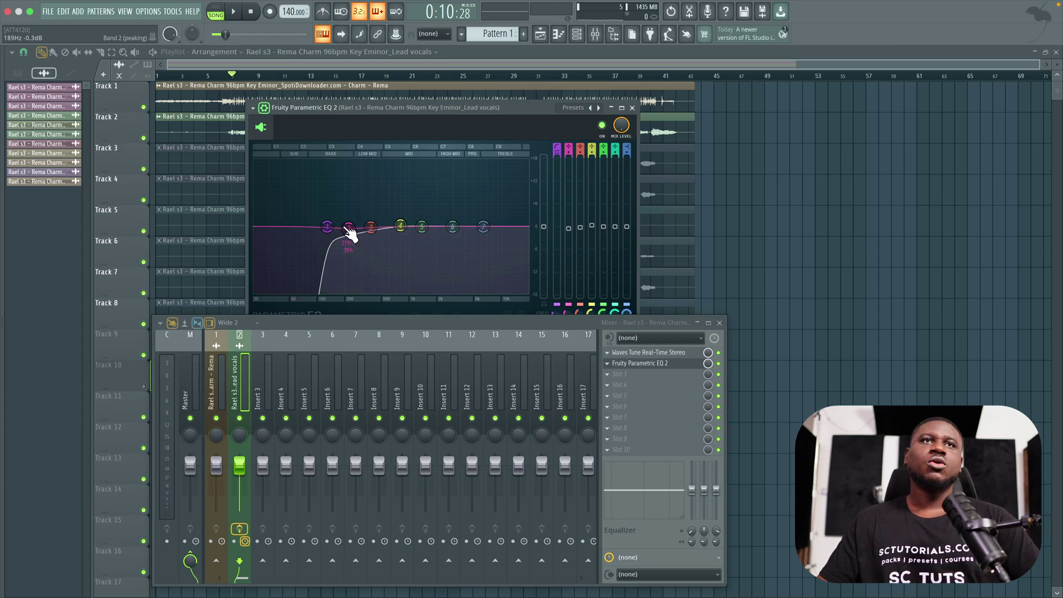
# Boost EQ band 2 to about 7 dB at 239 Hz and narrow its bandwidth to a sharp peak.
pyautogui.moveTo(350, 233); pyautogui.dragTo(358, 202)
pyautogui.scroll(5, 357, 202)
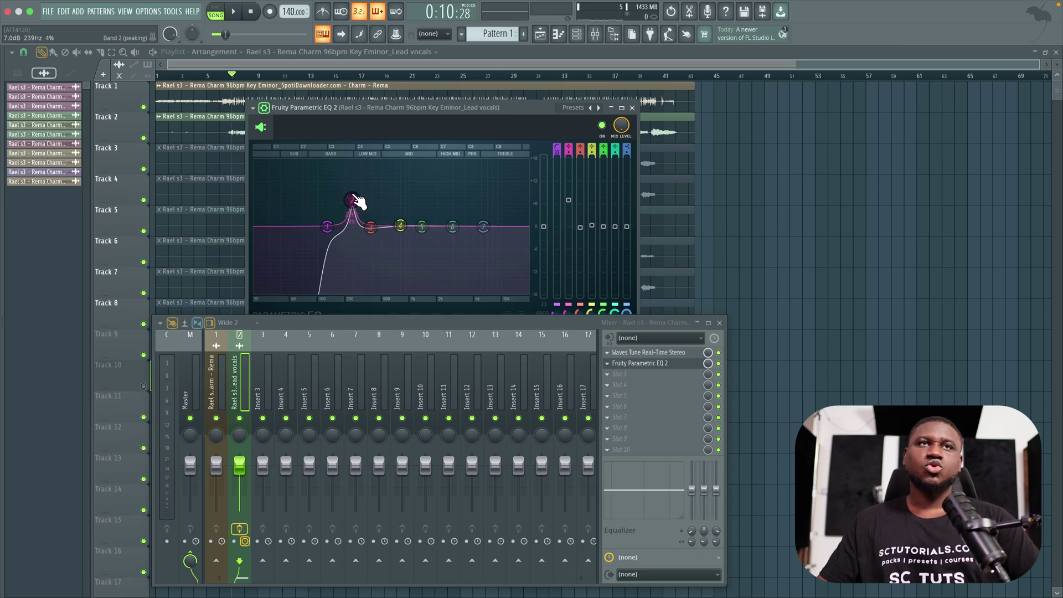
pyautogui.scroll(5, 357, 202)
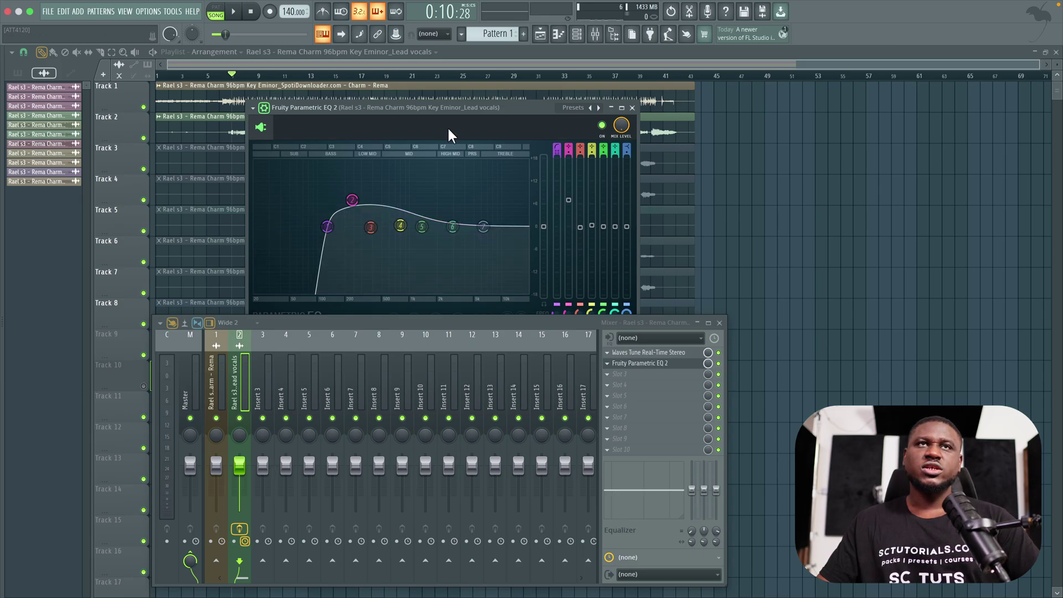
pyautogui.moveTo(451, 114); pyautogui.dragTo(457, 85)
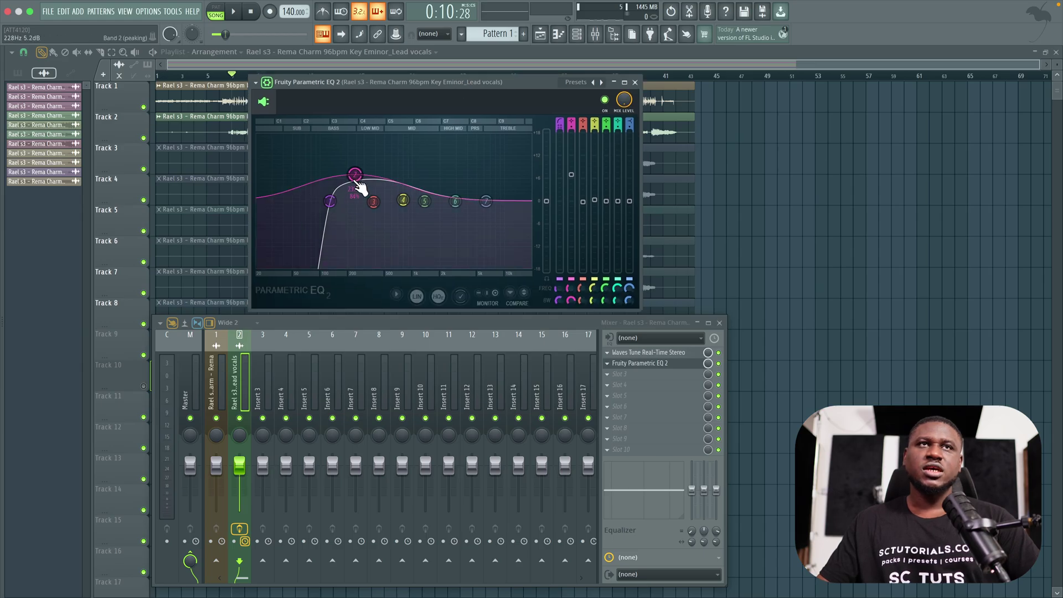
pyautogui.scroll(-5, 571, 299)
pyautogui.scroll(-4, 572, 299)
pyautogui.scroll(4, 572, 299)
pyautogui.scroll(-4, 571, 299)
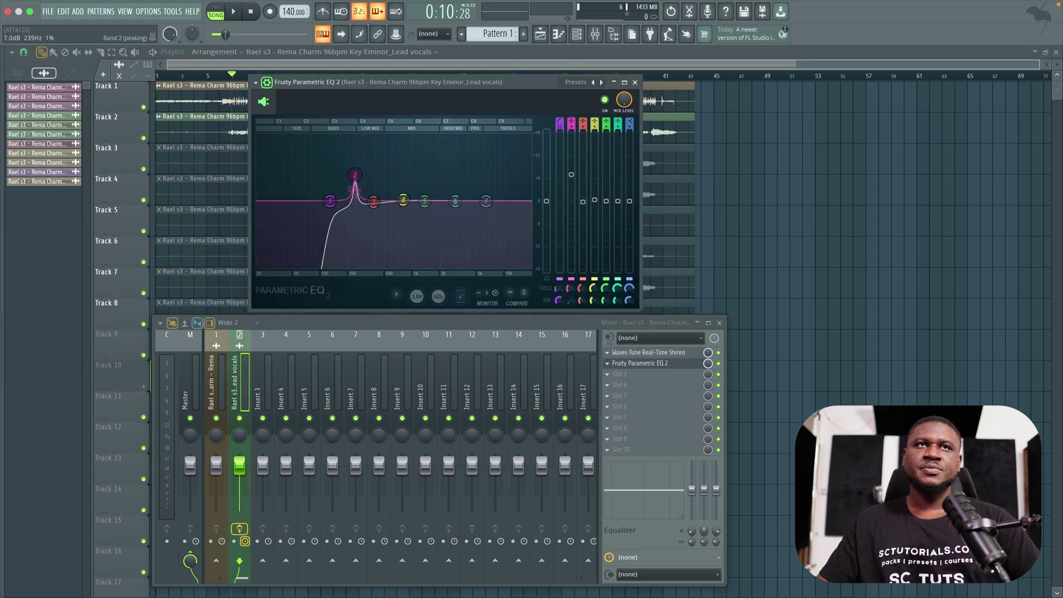
pyautogui.scroll(2, 572, 299)
pyautogui.scroll(-4, 571, 301)
pyautogui.scroll(-1, 570, 301)
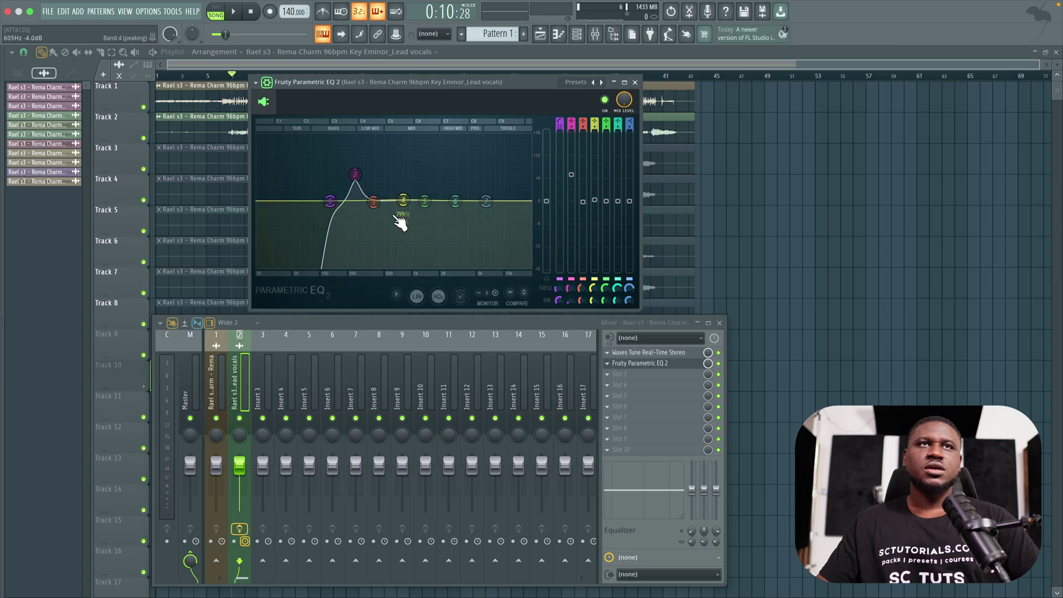
pyautogui.scroll(-3, 360, 178)
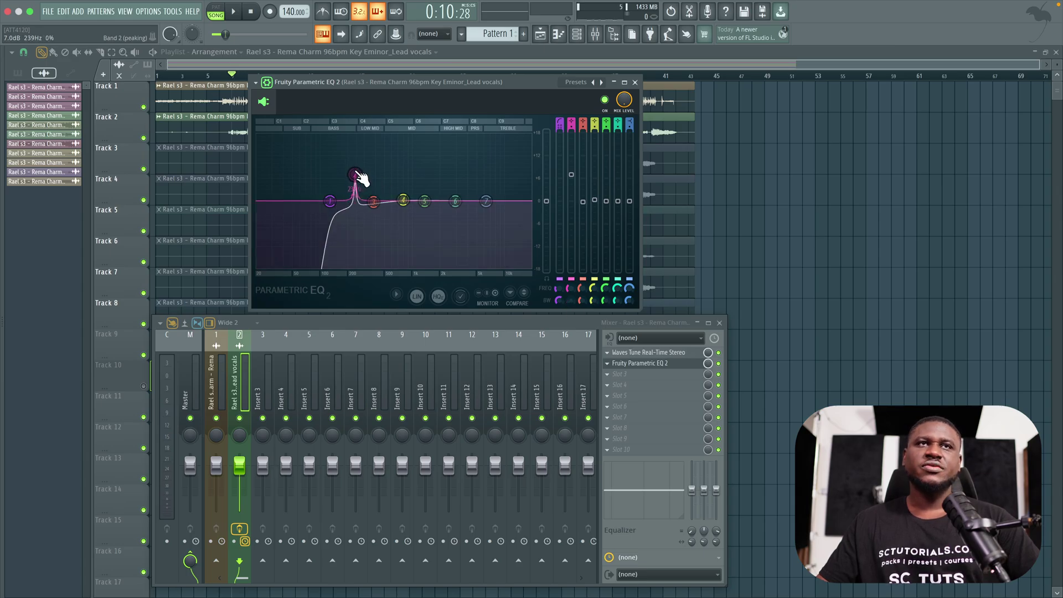
# Sweep band 2 as a strong narrow boost through the low mids with playback, and reduce it to a slight cut at the chosen frequency.
pyautogui.moveTo(355, 168); pyautogui.dragTo(356, 147)
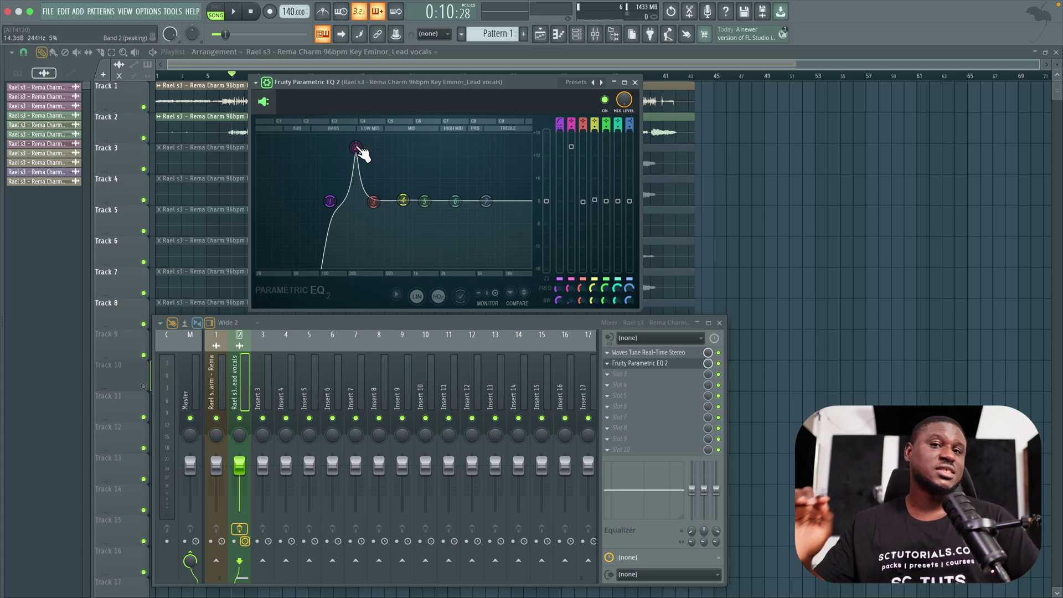
pyautogui.moveTo(357, 148); pyautogui.dragTo(358, 184)
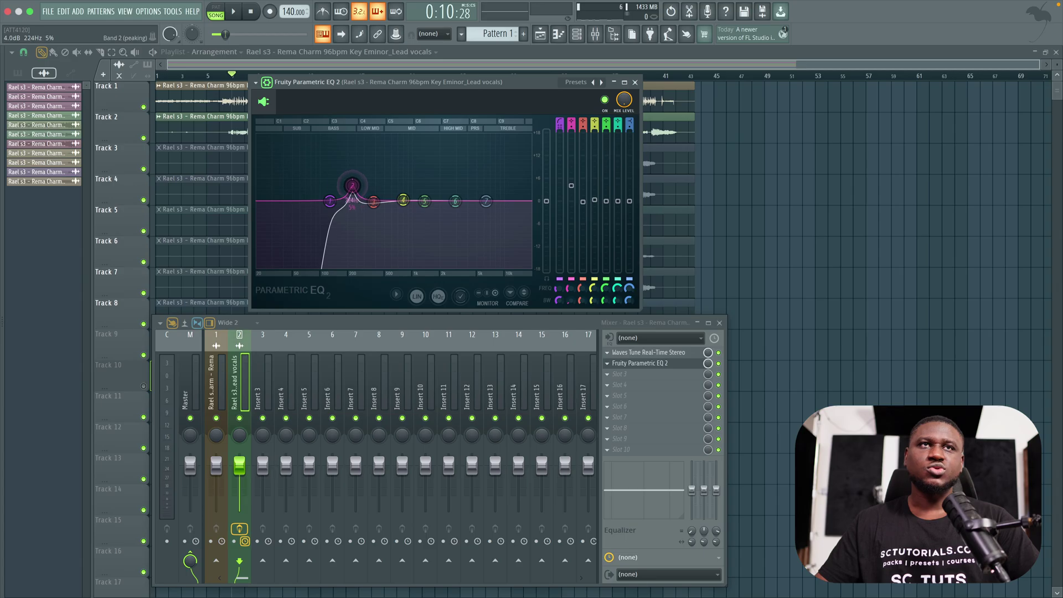
pyautogui.moveTo(349, 189); pyautogui.dragTo(358, 144)
pyautogui.press('space')
pyautogui.press('space')
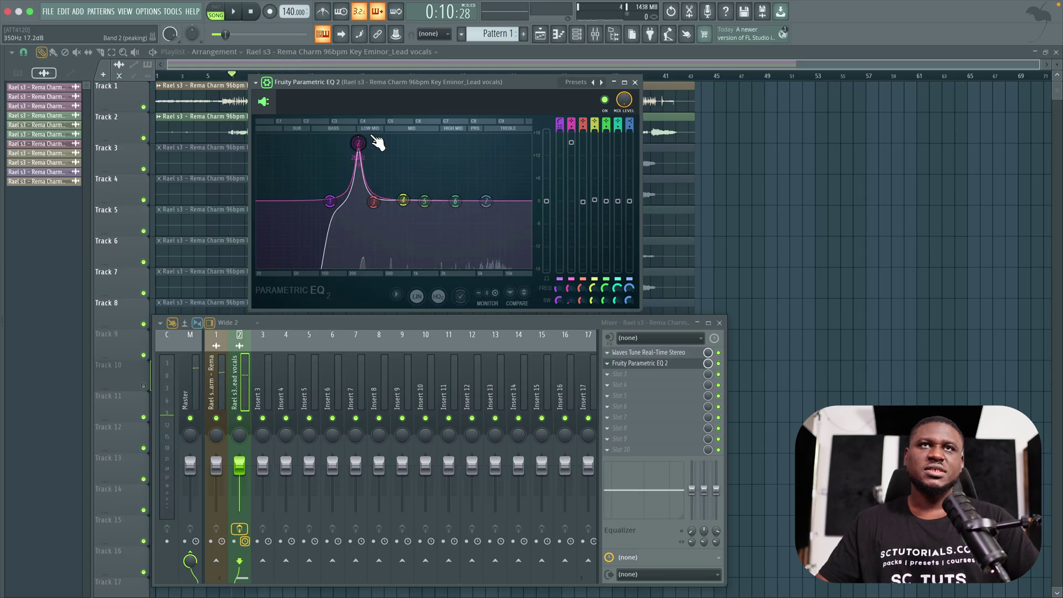
pyautogui.moveTo(572, 144); pyautogui.dragTo(572, 198)
pyautogui.moveTo(359, 202)
pyautogui.mouseDown()
pyautogui.moveTo(358, 241)
pyautogui.moveTo(358, 216)
pyautogui.mouseUp()
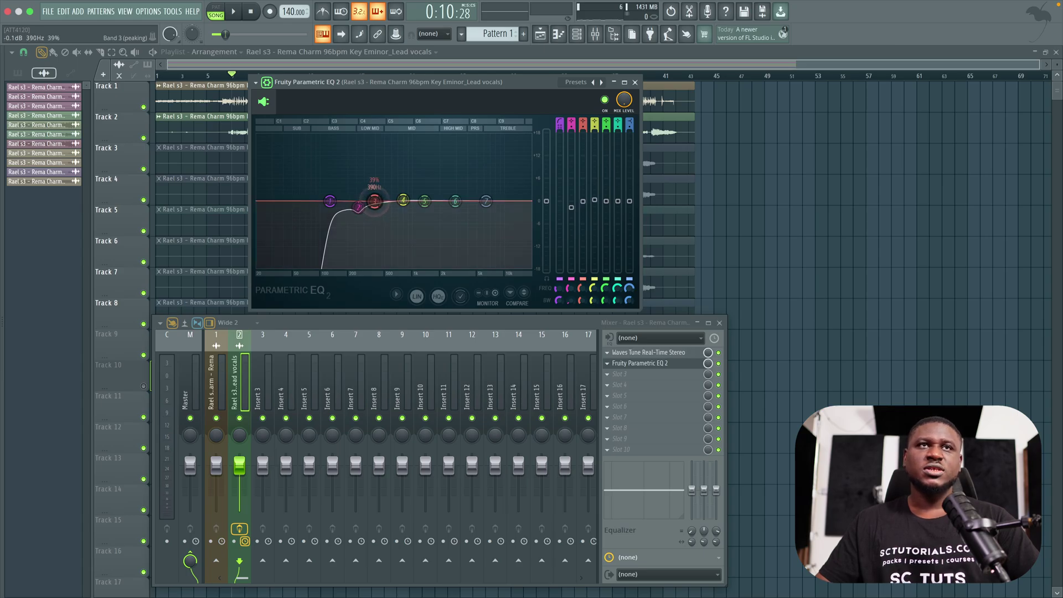
# Sweep band 3 as a narrow 18 dB boost during playback and turn it into a cut of about 1.6 dB at 610 Hz.
pyautogui.moveTo(378, 200); pyautogui.dragTo(390, 135)
pyautogui.press('space')
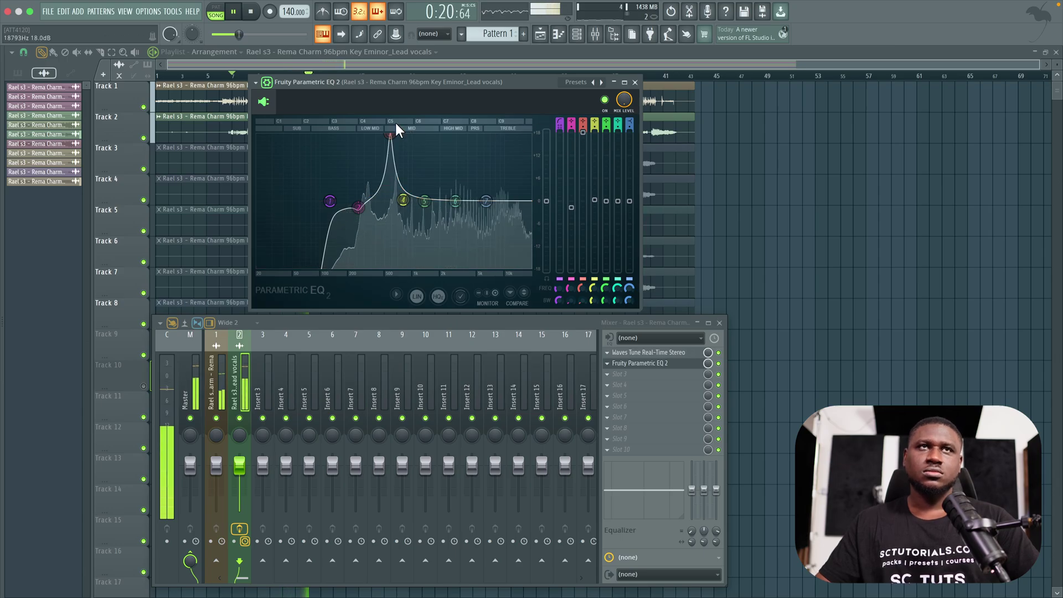
pyautogui.moveTo(391, 135)
pyautogui.mouseDown()
pyautogui.moveTo(376, 137)
pyautogui.moveTo(392, 137)
pyautogui.mouseUp()
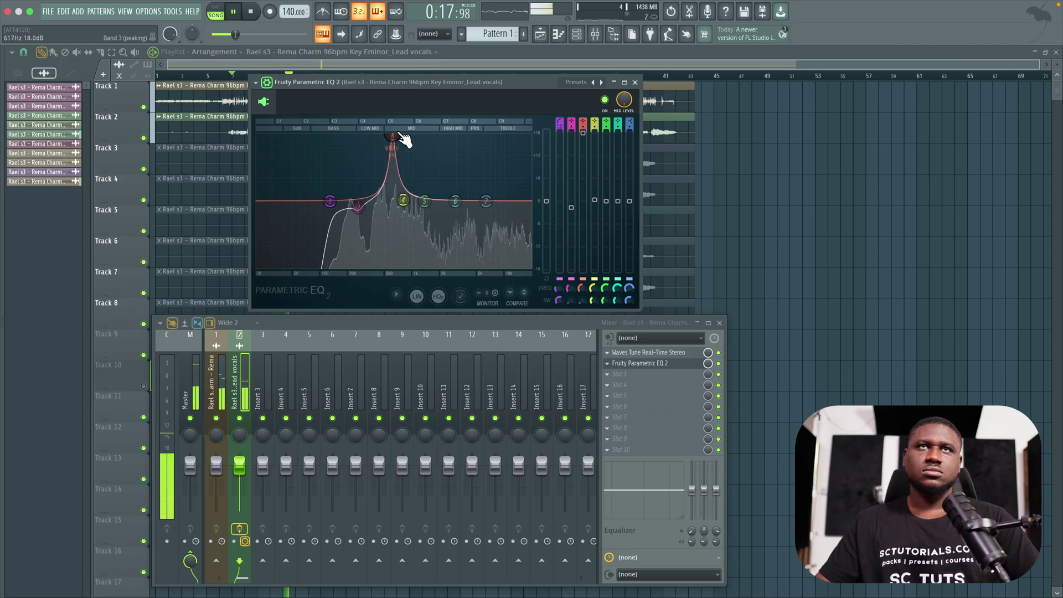
pyautogui.press('space')
pyautogui.moveTo(588, 141); pyautogui.dragTo(585, 203)
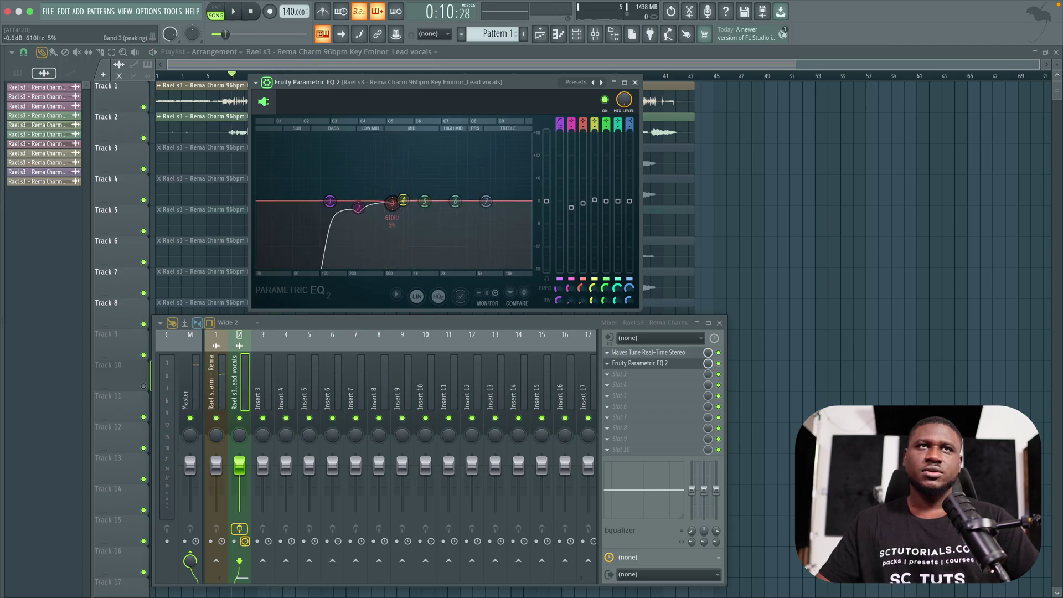
pyautogui.press('space')
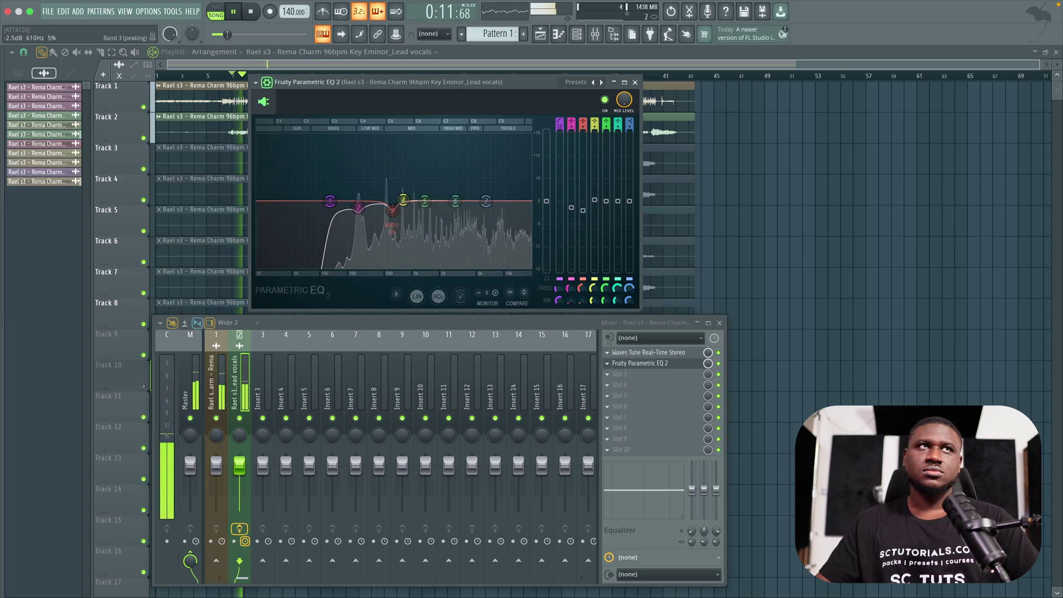
pyautogui.moveTo(392, 210); pyautogui.dragTo(393, 208)
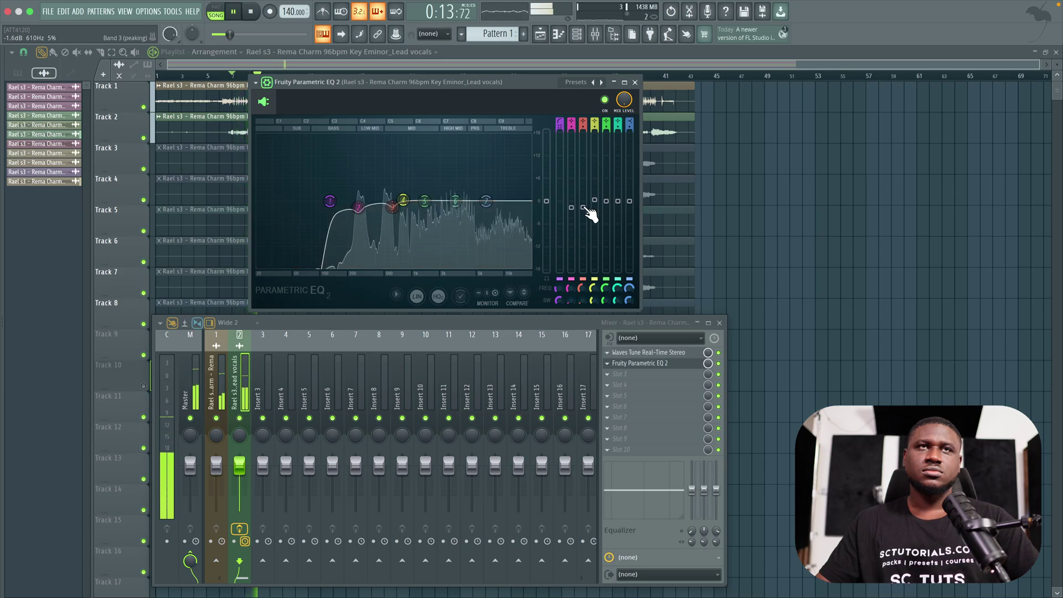
# Sweep band 4 as a narrow boost of about 17.8 dB up to 1021 Hz during playback and reduce it to a slight cut.
pyautogui.moveTo(415, 204); pyautogui.dragTo(403, 139)
pyautogui.press('space')
pyautogui.press('space')
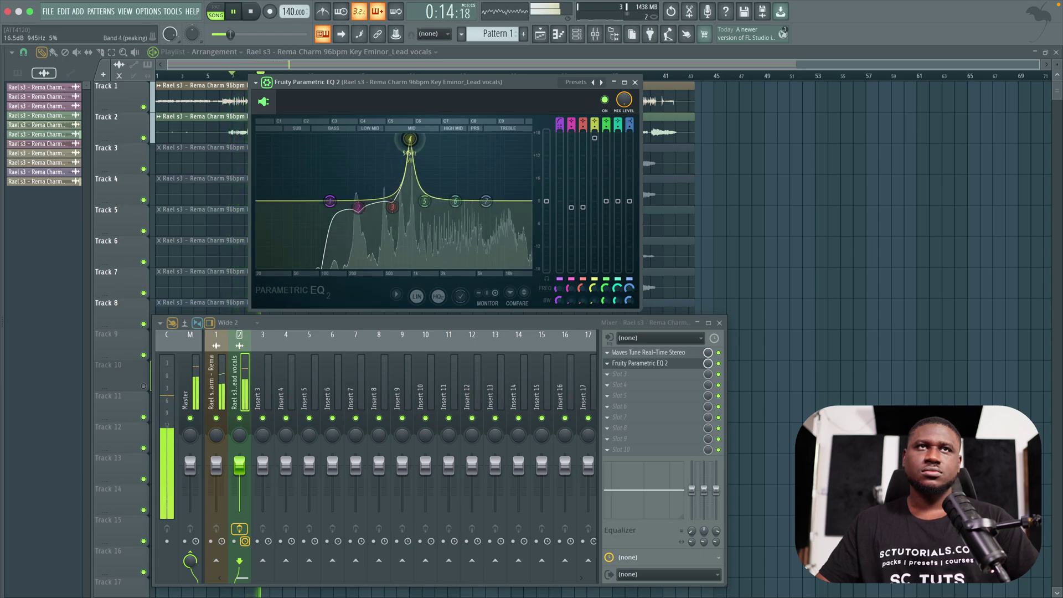
pyautogui.moveTo(411, 139); pyautogui.dragTo(413, 140)
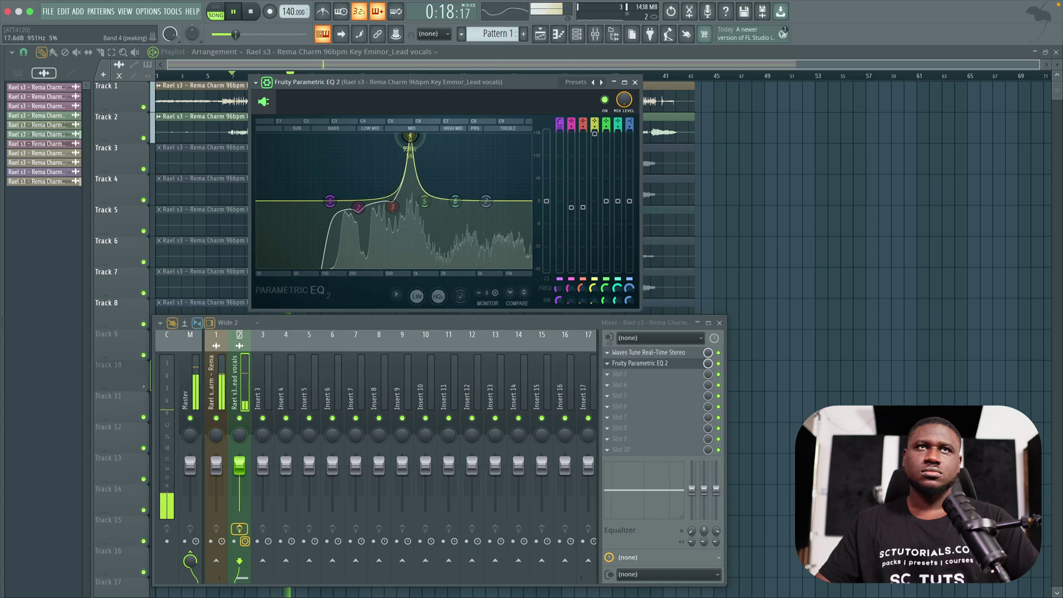
pyautogui.moveTo(407, 136); pyautogui.dragTo(411, 136)
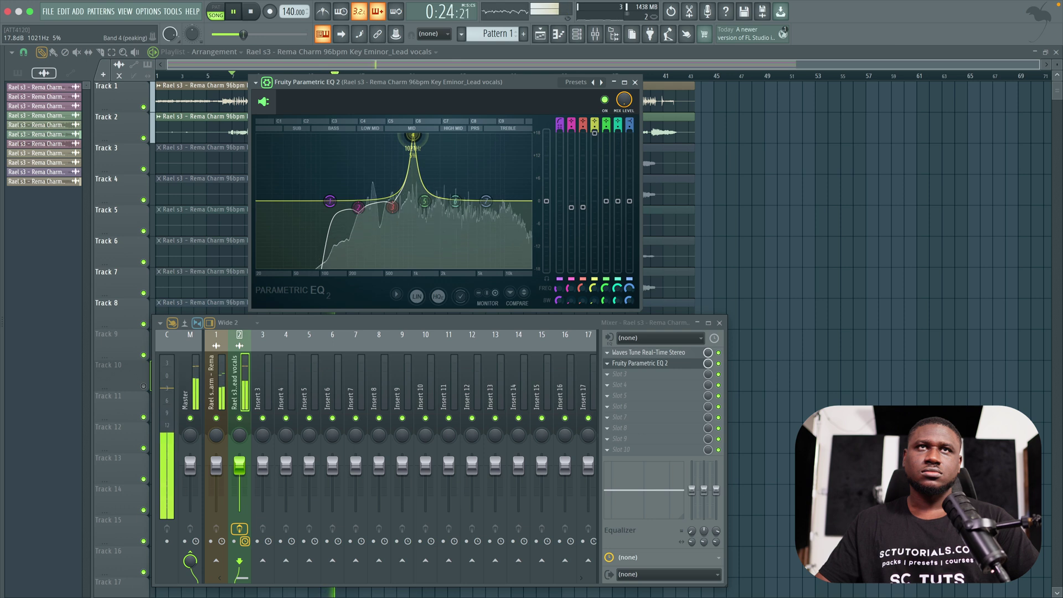
pyautogui.press('space')
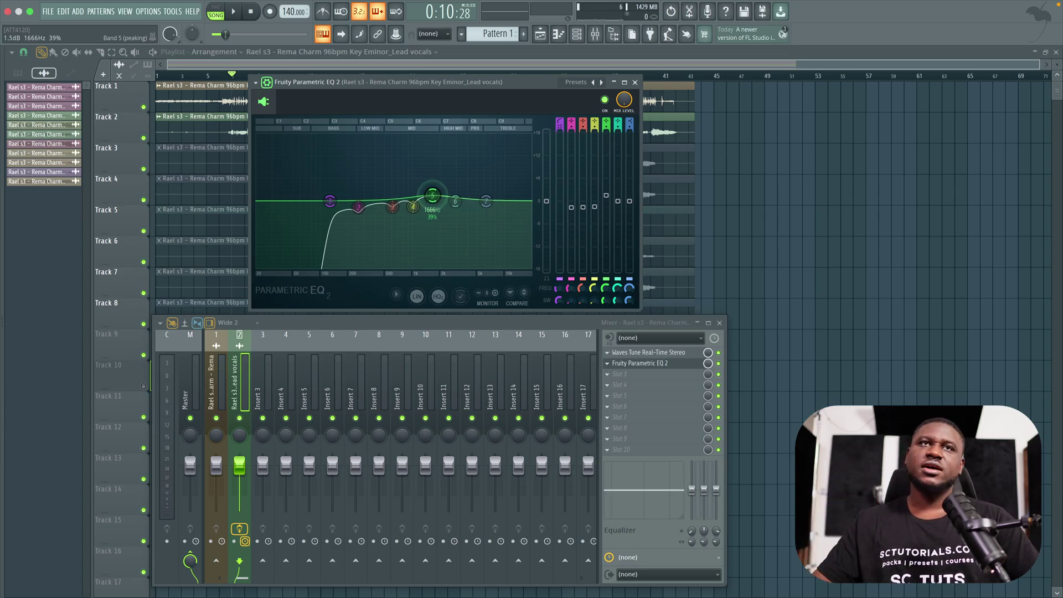
# Narrow band 5 to 0% bandwidth, sweep it as an 18 dB boost during playback, and cut the vocals at about 2023 Hz.
pyautogui.scroll(-5, 433, 195)
pyautogui.moveTo(432, 195); pyautogui.dragTo(439, 136)
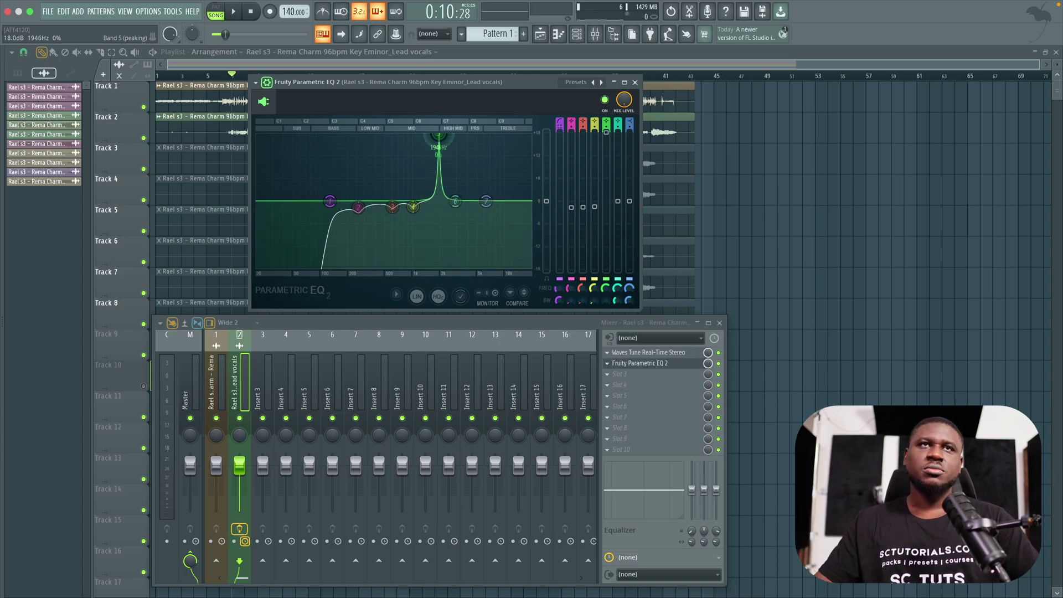
pyautogui.press('space')
pyautogui.scroll(2, 440, 138)
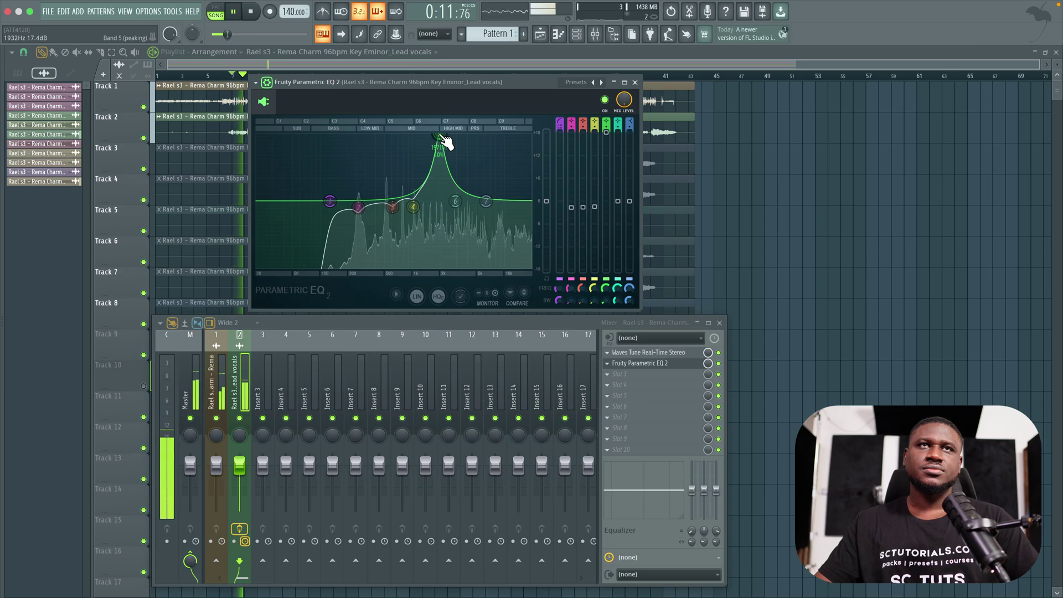
pyautogui.scroll(-2, 443, 139)
pyautogui.moveTo(441, 139)
pyautogui.mouseDown()
pyautogui.moveTo(429, 138)
pyautogui.moveTo(440, 138)
pyautogui.mouseUp()
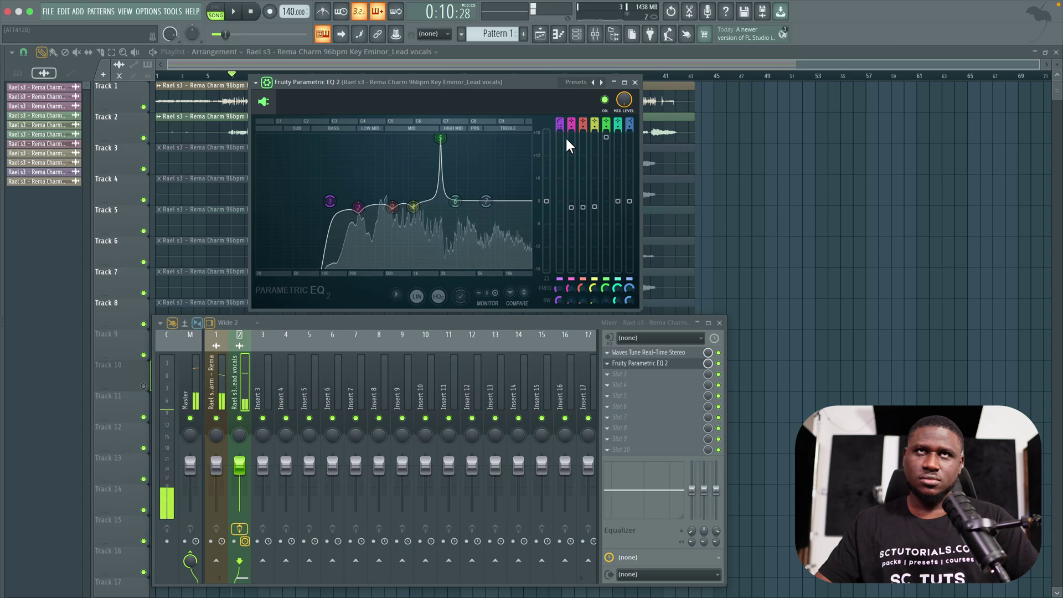
pyautogui.press('space')
pyautogui.moveTo(440, 138); pyautogui.dragTo(441, 205)
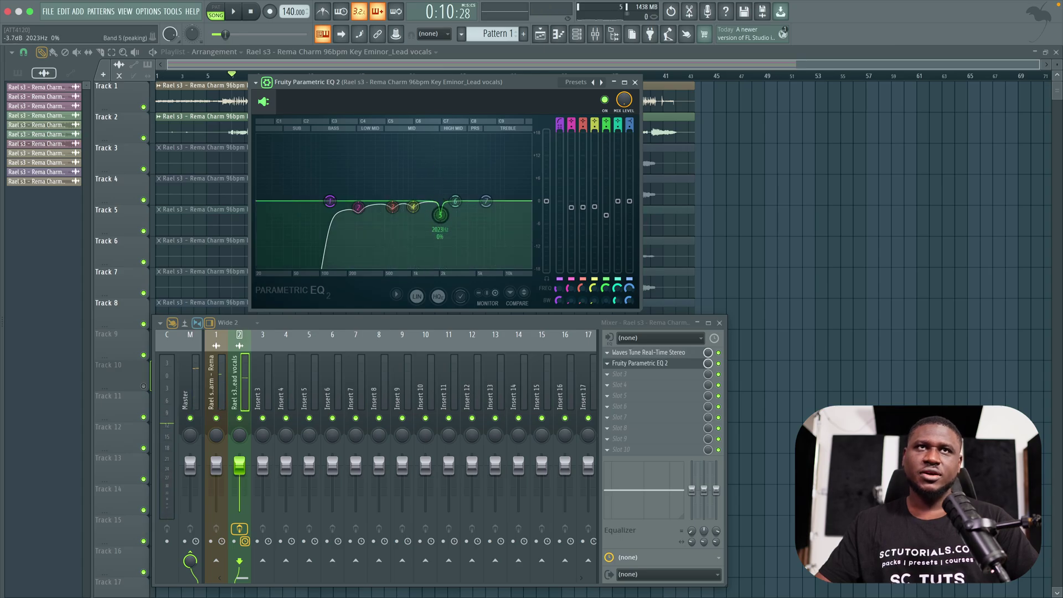
# Sweep band 6 as a narrow boost of about 14 dB above 3 kHz during playback and reduce it to a slight cut.
pyautogui.press('space')
pyautogui.moveTo(455, 201); pyautogui.dragTo(459, 147)
pyautogui.scroll(-10, 460, 159)
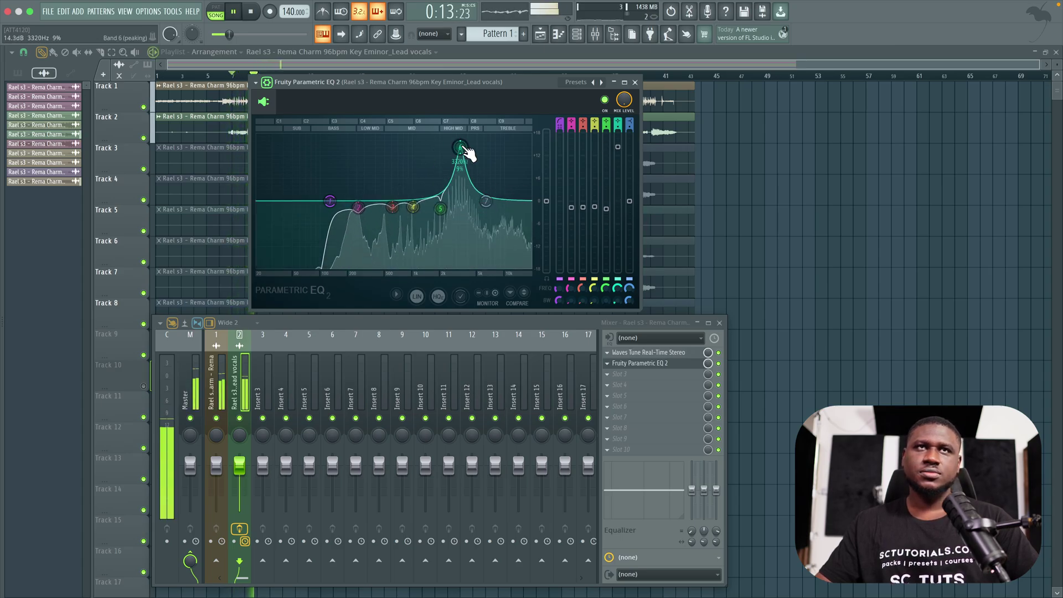
pyautogui.moveTo(459, 147)
pyautogui.mouseDown()
pyautogui.moveTo(468, 141)
pyautogui.moveTo(451, 143)
pyautogui.moveTo(475, 144)
pyautogui.moveTo(465, 145)
pyautogui.mouseUp()
pyautogui.press('space')
pyautogui.moveTo(620, 161); pyautogui.dragTo(621, 212)
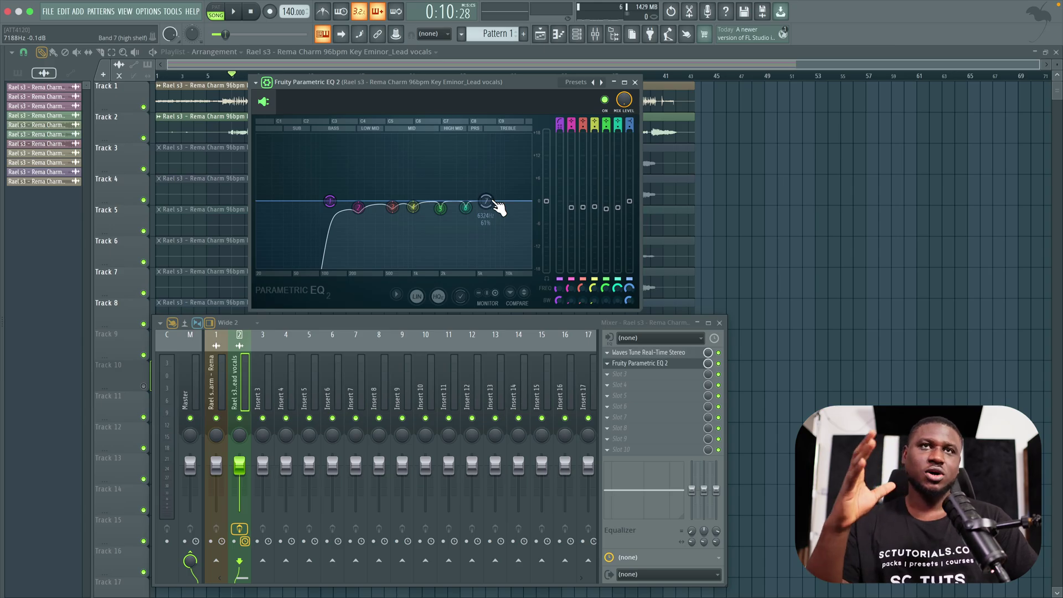
# Lower the band 7 high shelf to about -6.4 dB at 5414 Hz and audition the duller vocals.
pyautogui.moveTo(485, 202); pyautogui.dragTo(487, 231)
pyautogui.press('space')
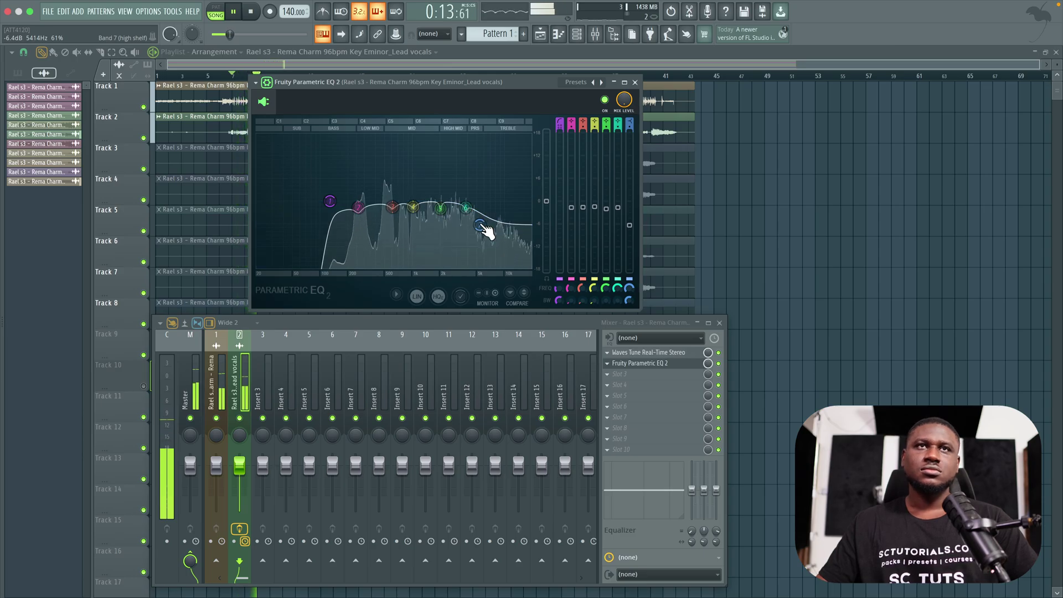
pyautogui.press('space')
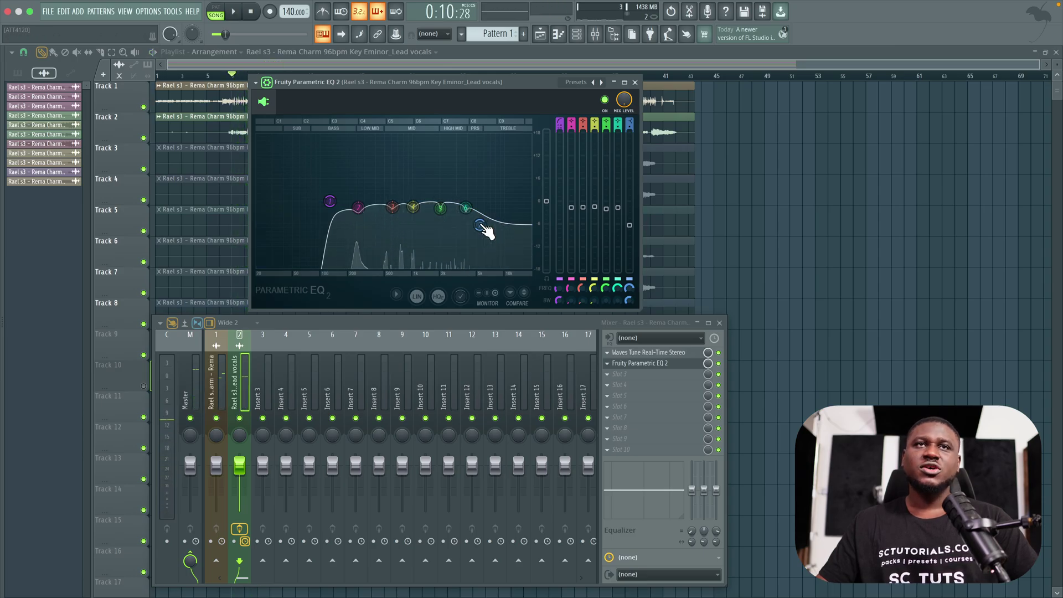
# Raise the band 7 high shelf to about 8.5 dB at 5813 Hz and audition the brighter vocals.
pyautogui.moveTo(482, 226); pyautogui.dragTo(483, 167)
pyautogui.press('space')
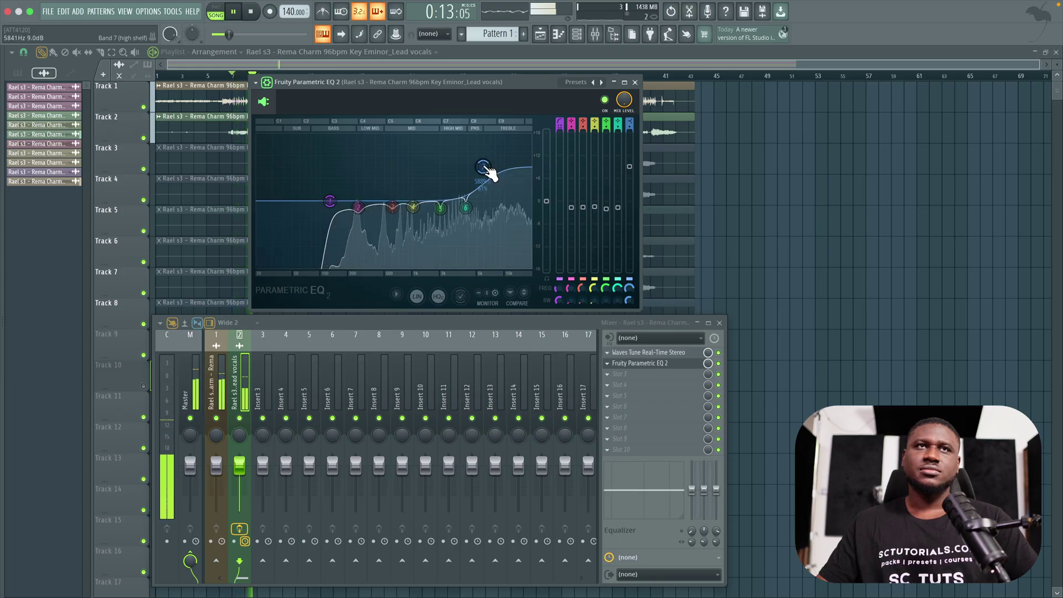
pyautogui.press('space')
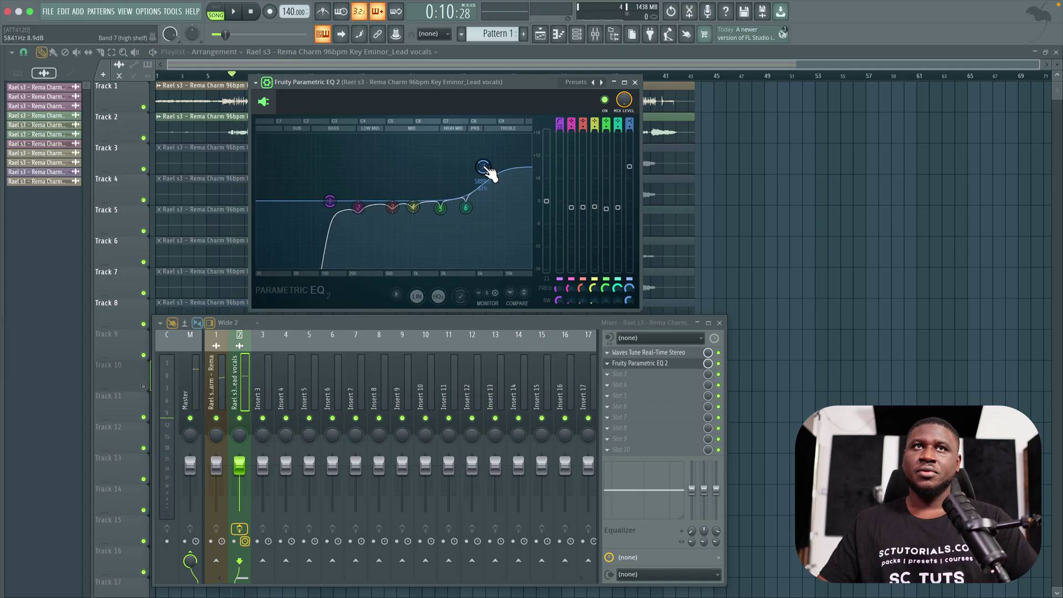
pyautogui.moveTo(484, 166); pyautogui.dragTo(487, 170)
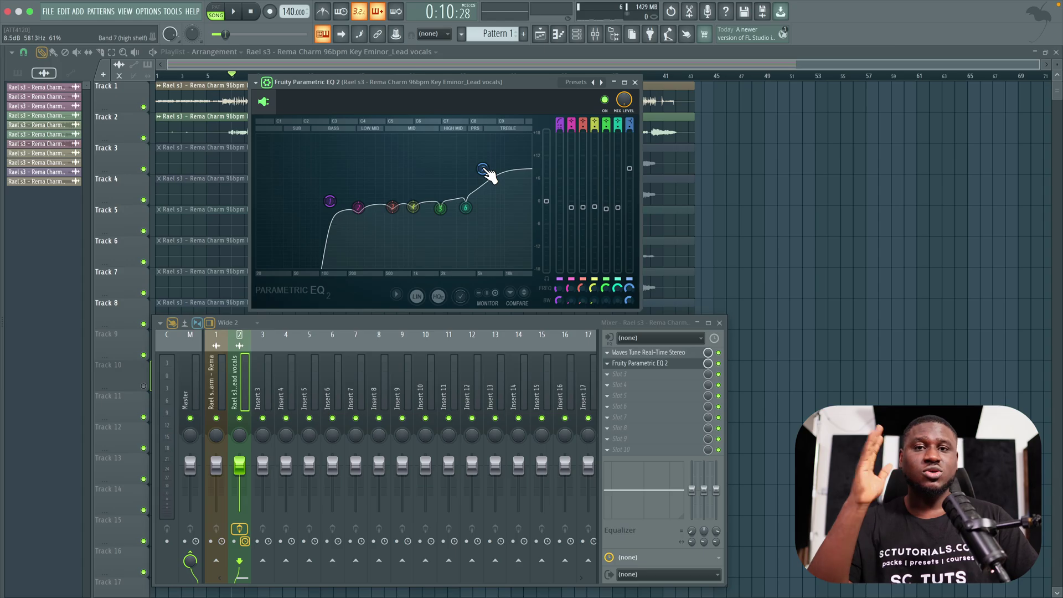
# Settle the band 7 high shelf at a slight cut of about -0.6 dB near 7.1 kHz.
pyautogui.moveTo(484, 169); pyautogui.dragTo(489, 203)
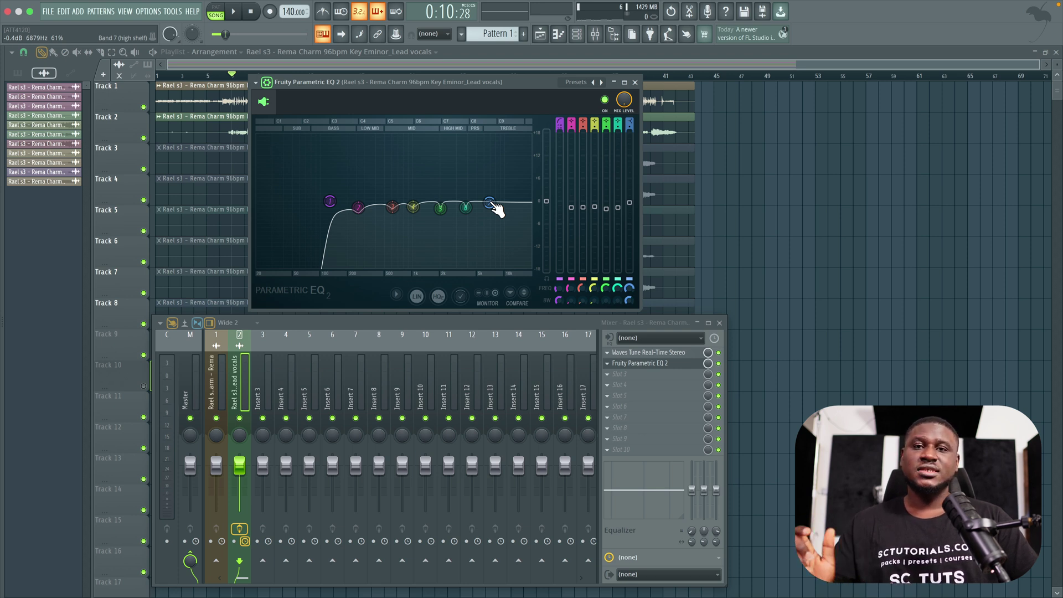
pyautogui.click(491, 204)
pyautogui.moveTo(493, 210); pyautogui.dragTo(483, 195)
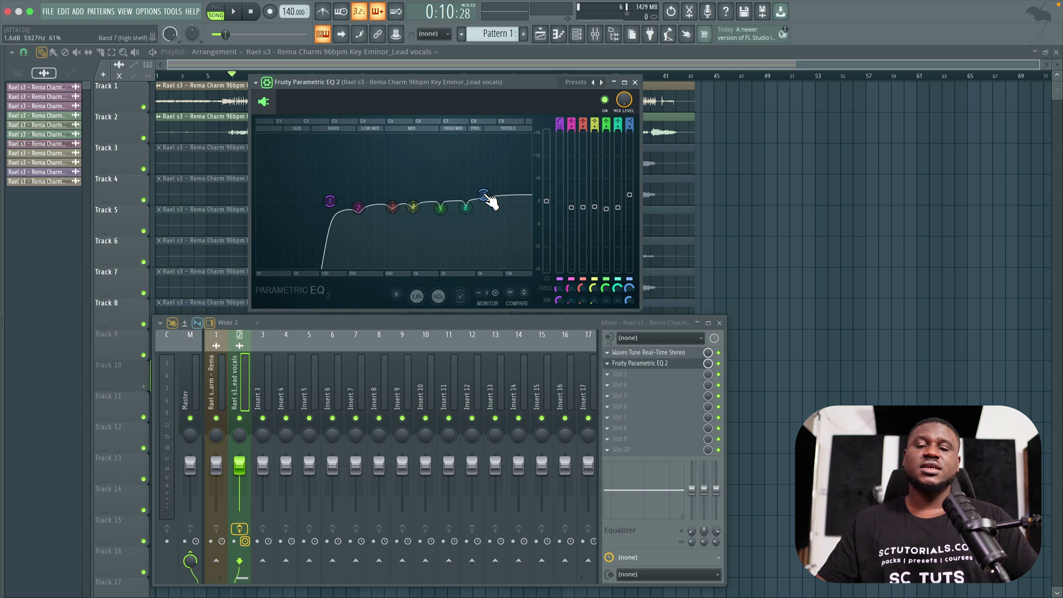
pyautogui.moveTo(491, 195); pyautogui.dragTo(491, 204)
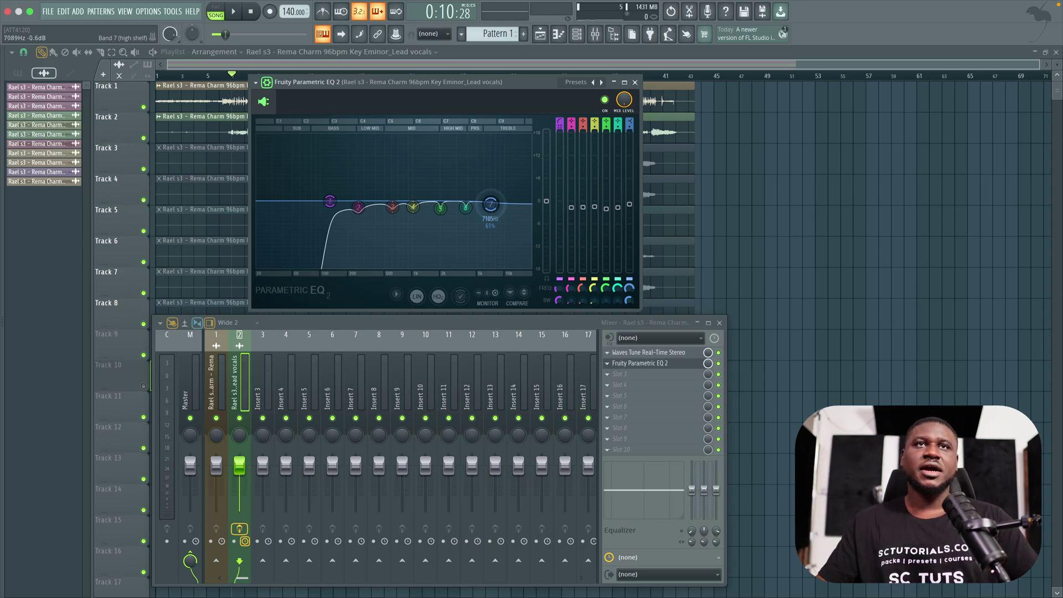
# Compare the vocals with Fruity Parametric EQ 2 bypassed and enabled during playback, leaving the EQ on.
pyautogui.click(605, 99)
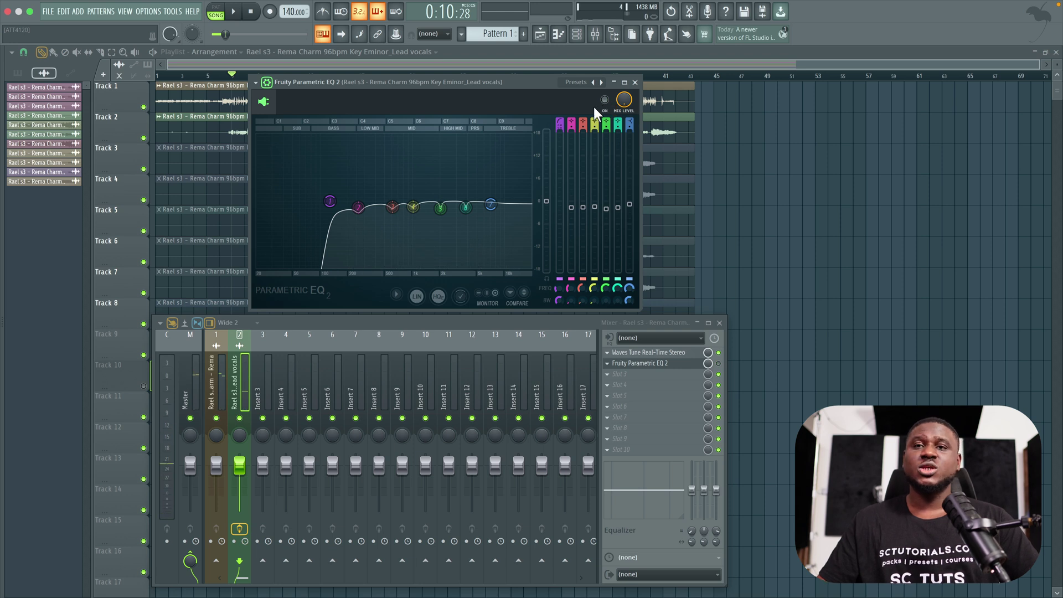
pyautogui.press('space')
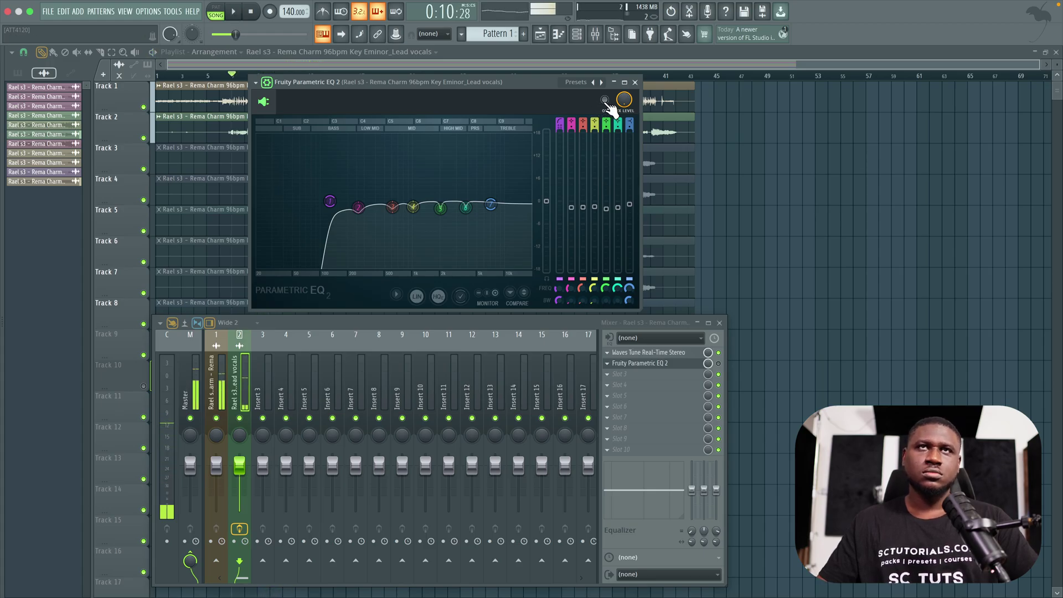
pyautogui.click(606, 100)
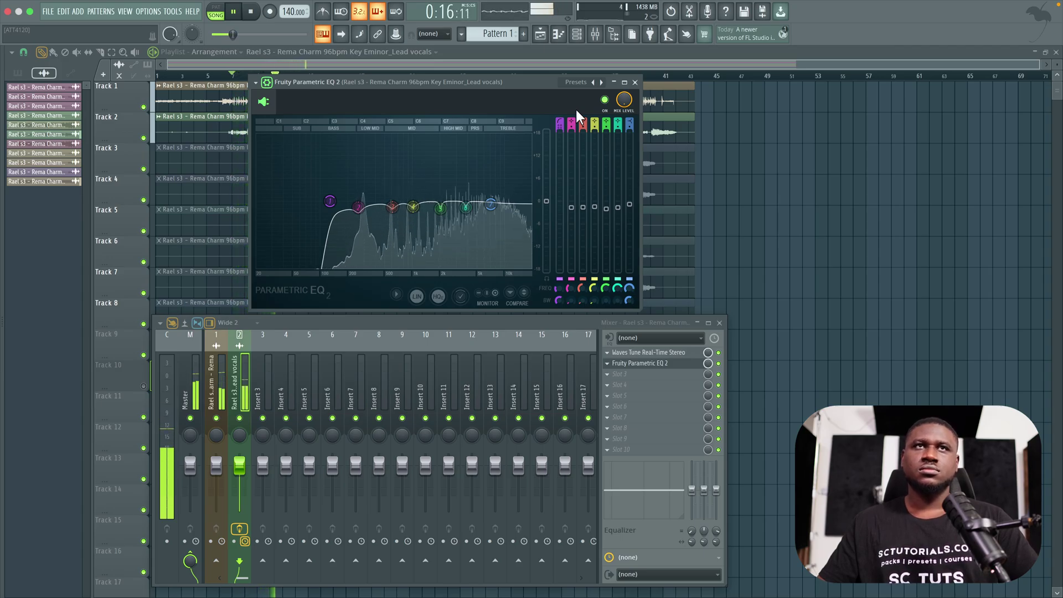
pyautogui.click(605, 101)
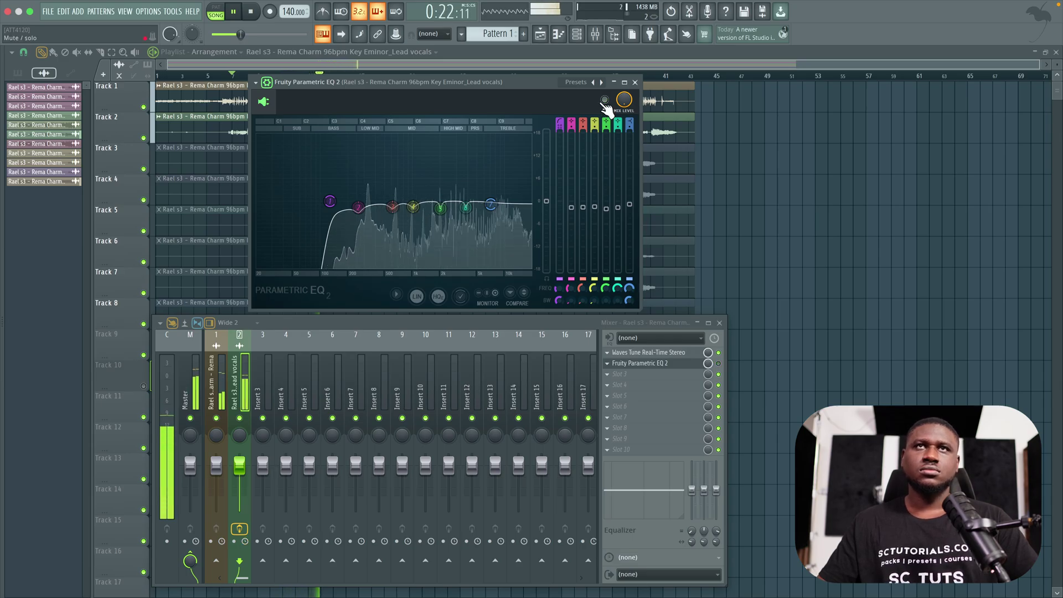
pyautogui.click(605, 100)
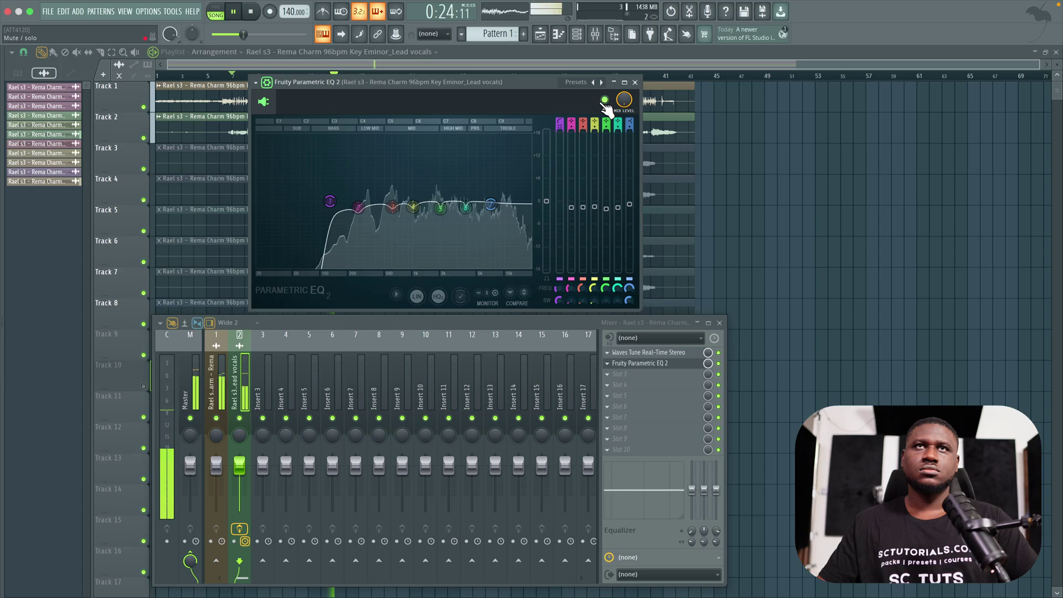
pyautogui.click(605, 101)
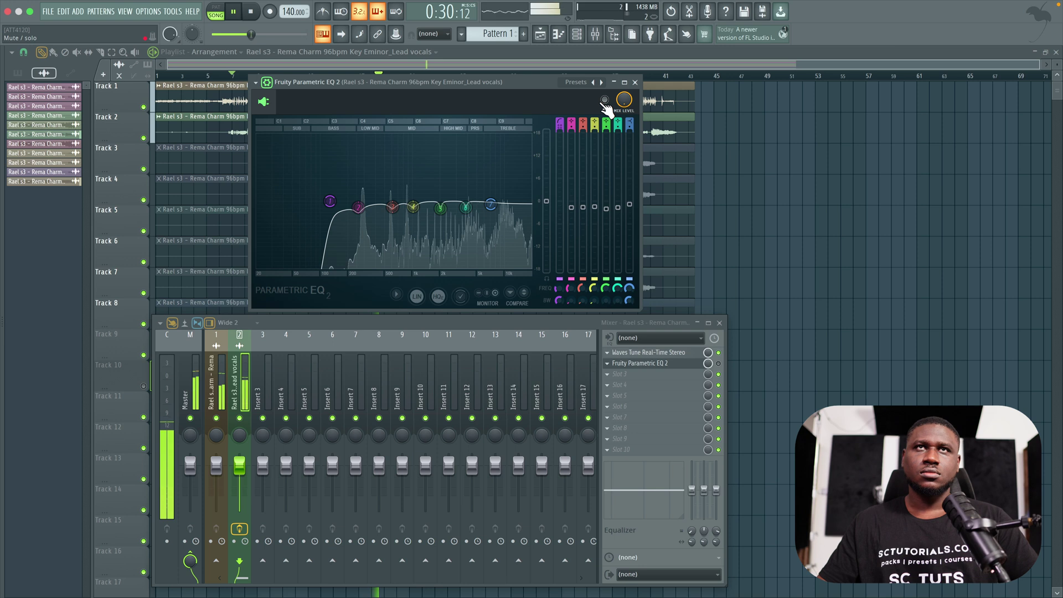
pyautogui.click(605, 101)
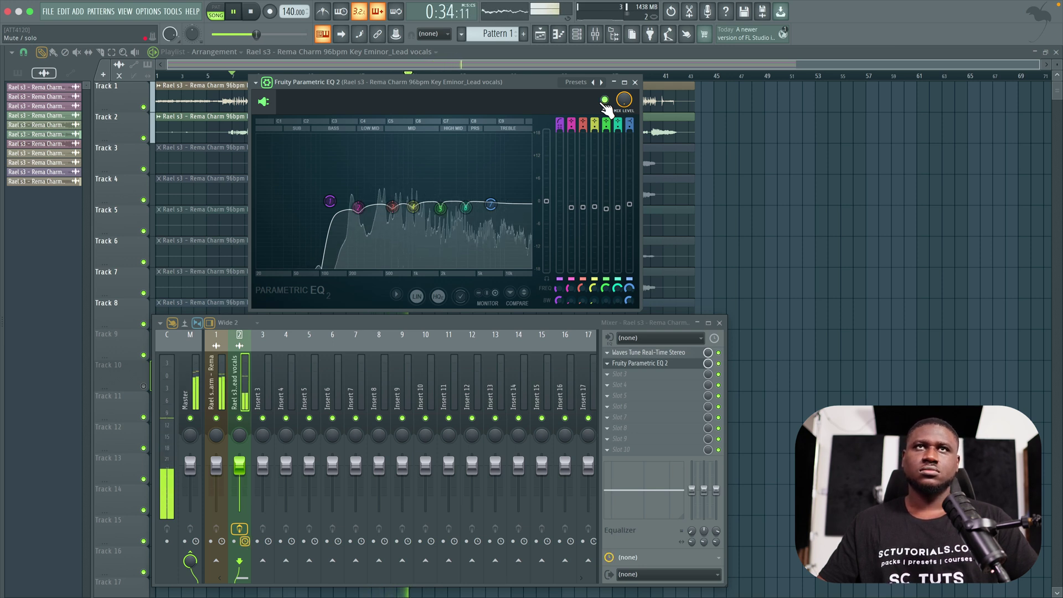
pyautogui.click(604, 100)
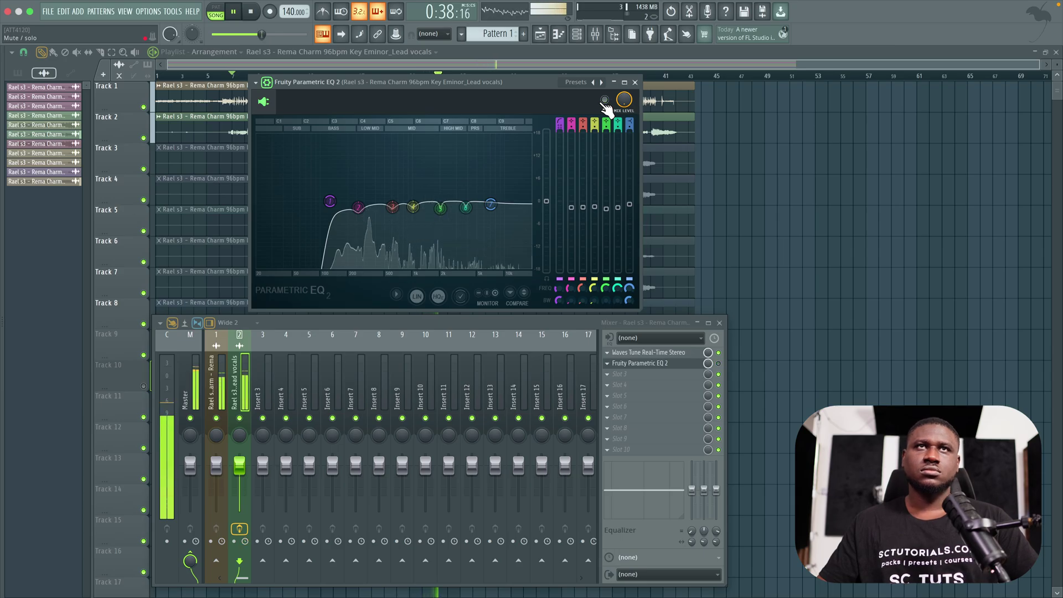
pyautogui.click(605, 101)
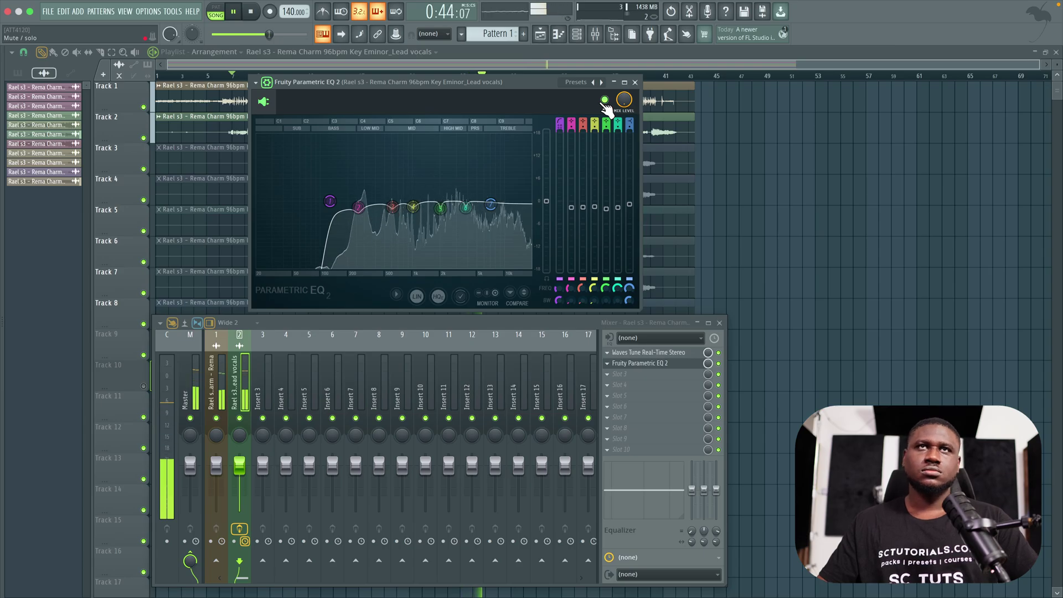
pyautogui.press('space')
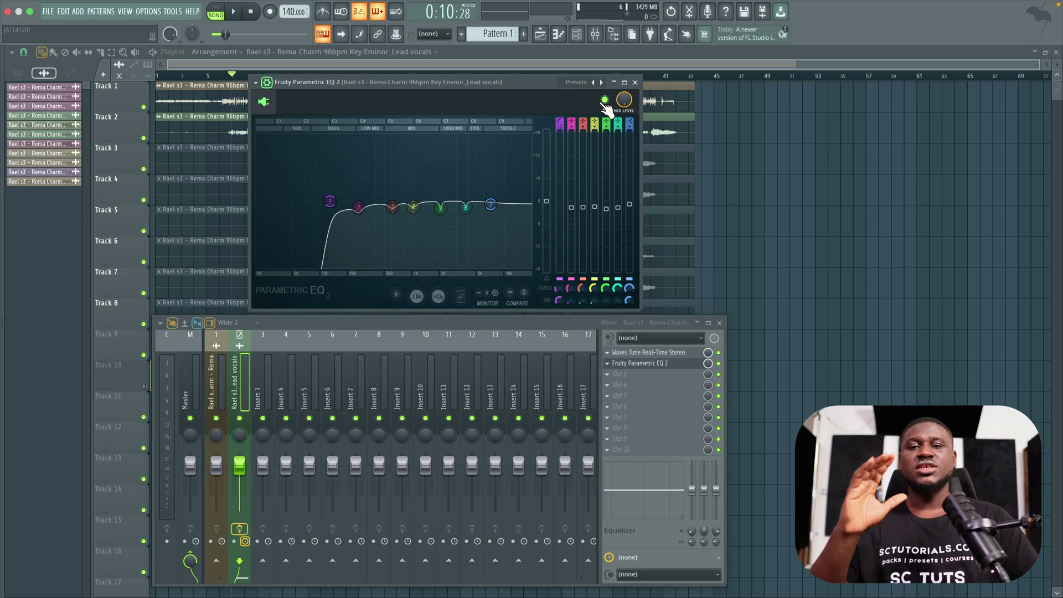
# Close the EQ, load Fruity Compressor into effect slot 3 of the lead vocals and place its window above the mixer.
pyautogui.click(635, 82)
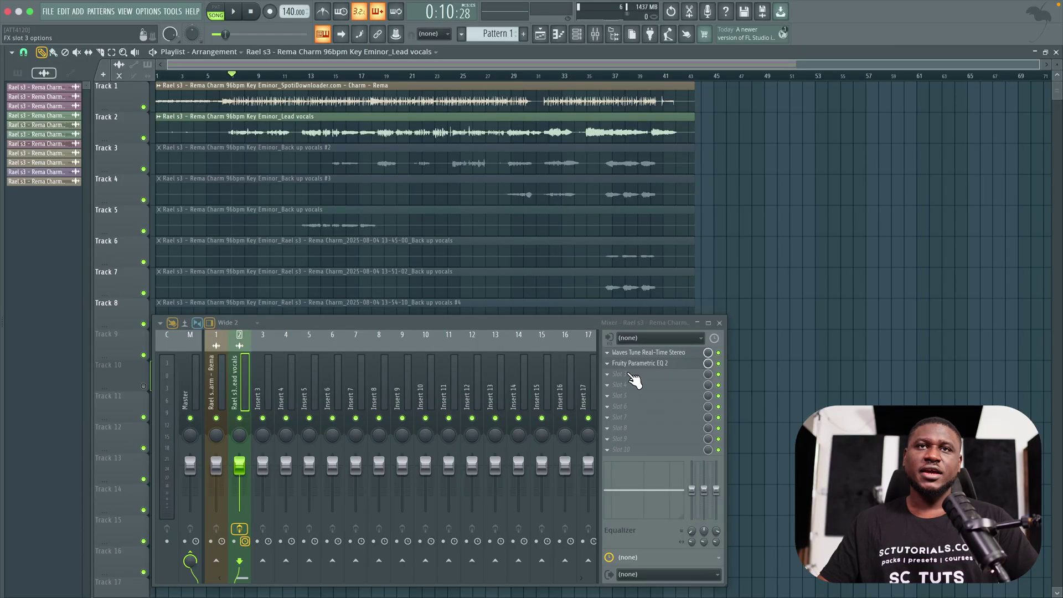
pyautogui.click(628, 375)
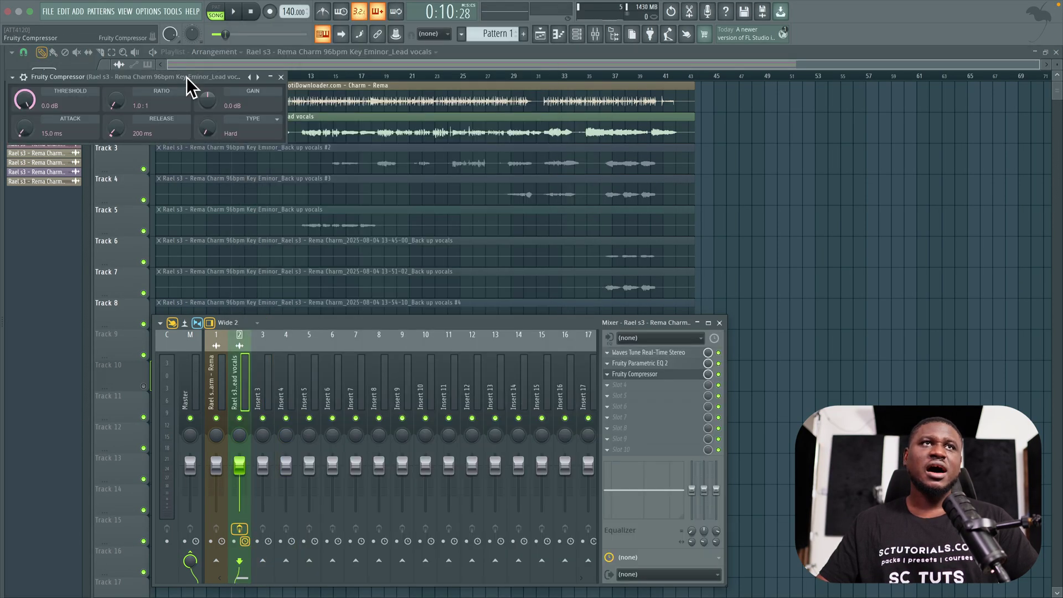
pyautogui.moveTo(473, 155); pyautogui.dragTo(480, 211)
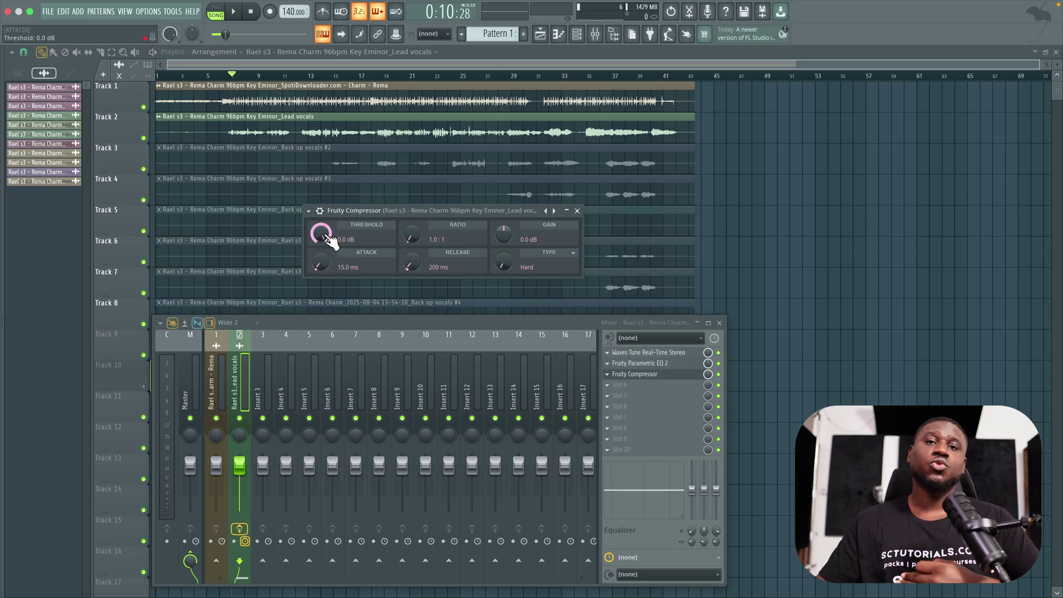
# Try the compressor at -28.8 dB threshold, 386 ms release and 7.9 dB gain, resetting each control to its default.
pyautogui.moveTo(331, 241); pyautogui.dragTo(331, 276)
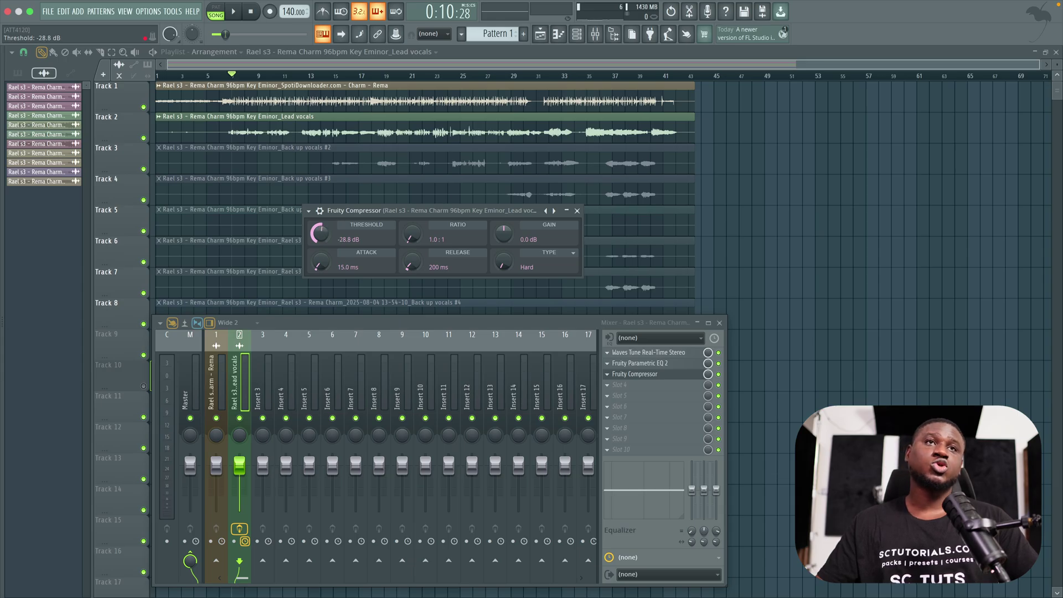
pyautogui.moveTo(331, 277); pyautogui.dragTo(331, 241)
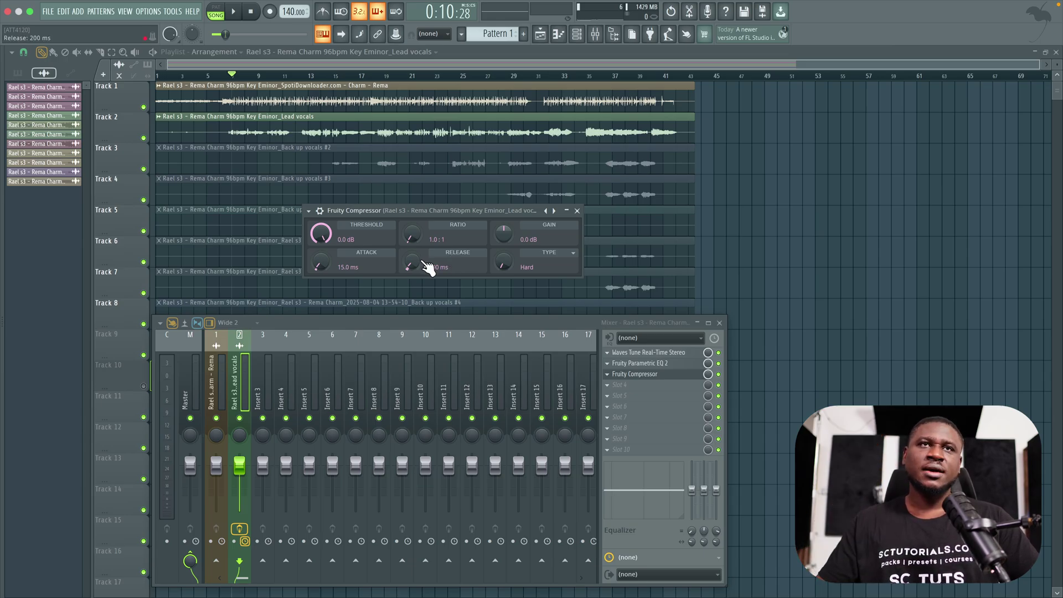
pyautogui.moveTo(416, 268); pyautogui.dragTo(416, 258)
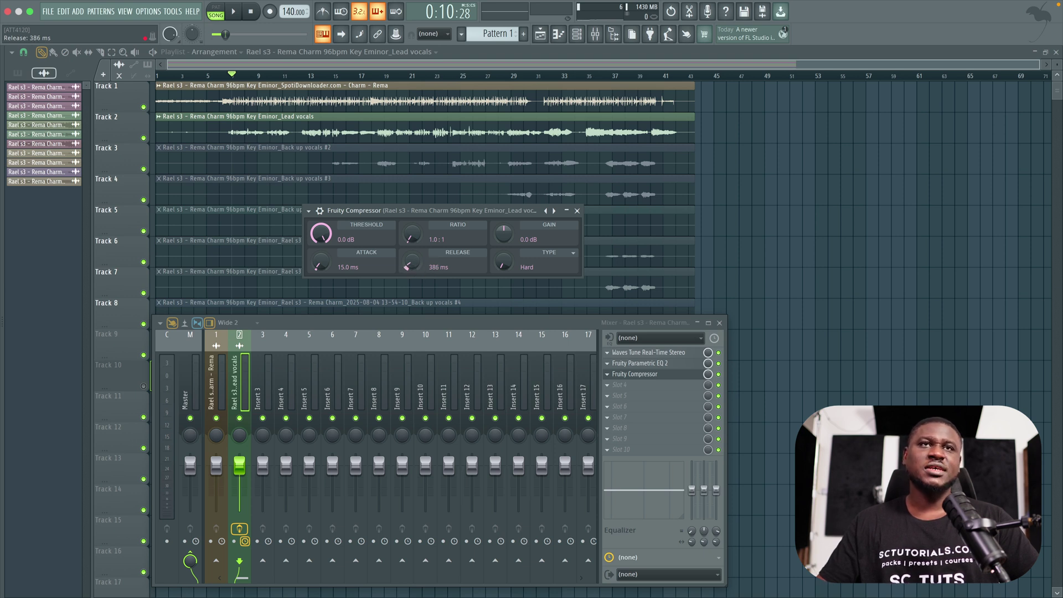
pyautogui.moveTo(421, 266); pyautogui.dragTo(421, 264)
pyautogui.rightClick(420, 264)
pyautogui.press('Escape')
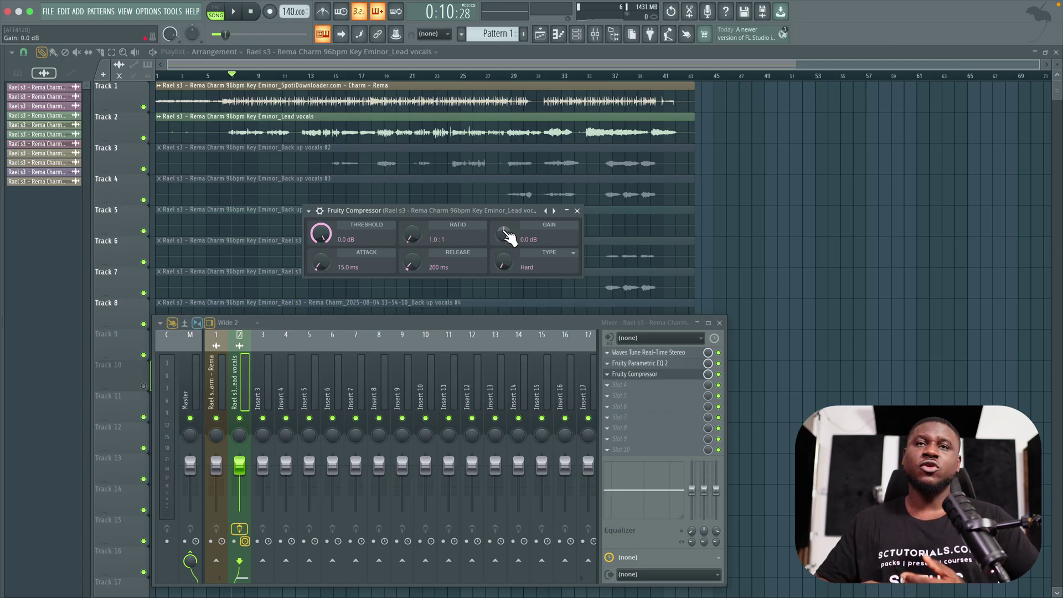
pyautogui.moveTo(509, 237); pyautogui.dragTo(508, 224)
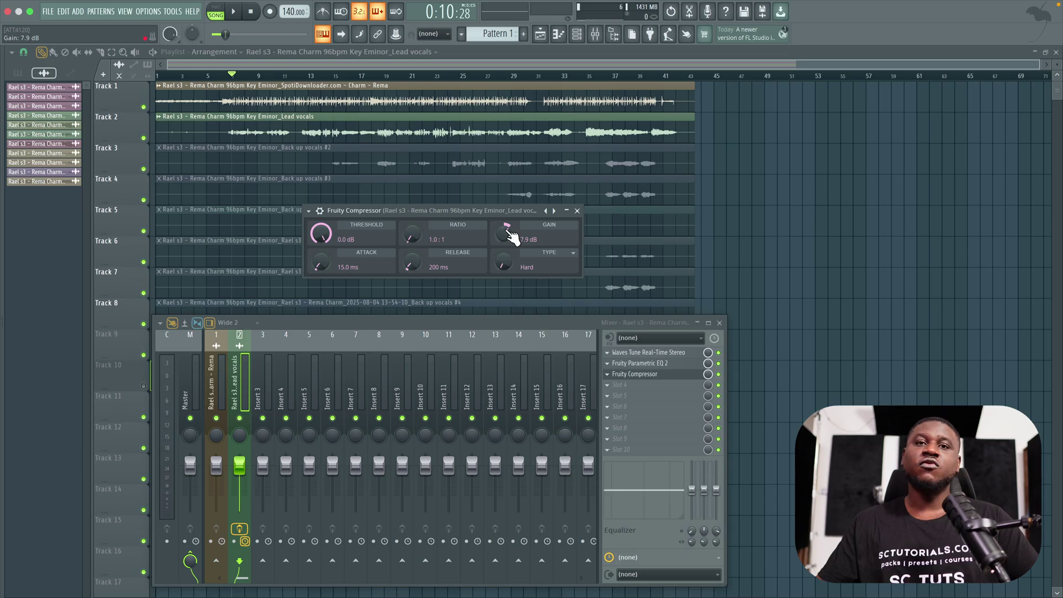
pyautogui.keyDown('alt'); pyautogui.click(508, 235); pyautogui.keyUp('alt')
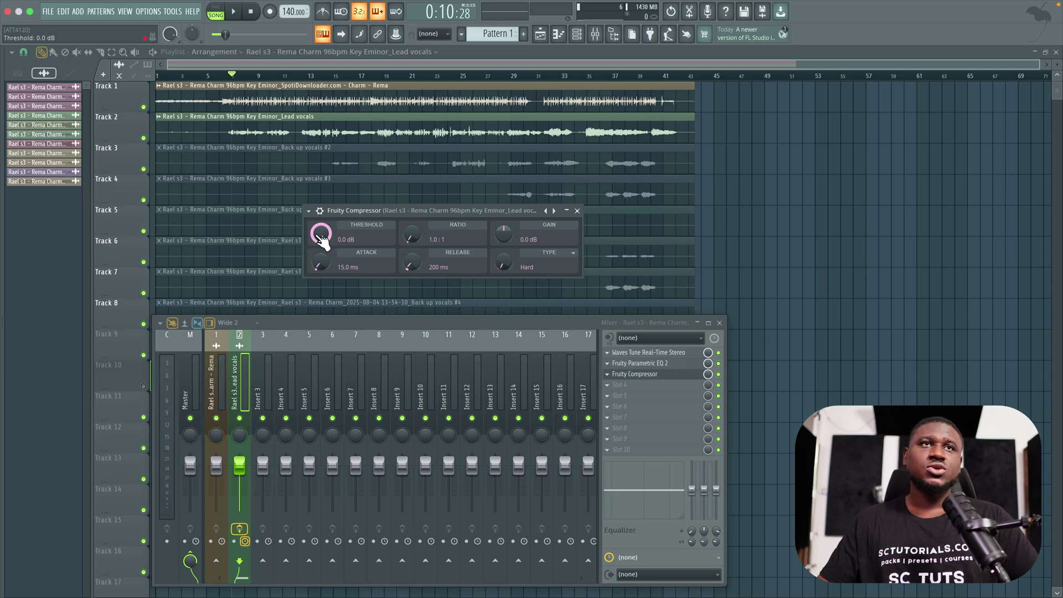
# Set the compressor's threshold to about -29.7 dB and its ratio to 4.2:1.
pyautogui.moveTo(321, 233); pyautogui.dragTo(322, 255)
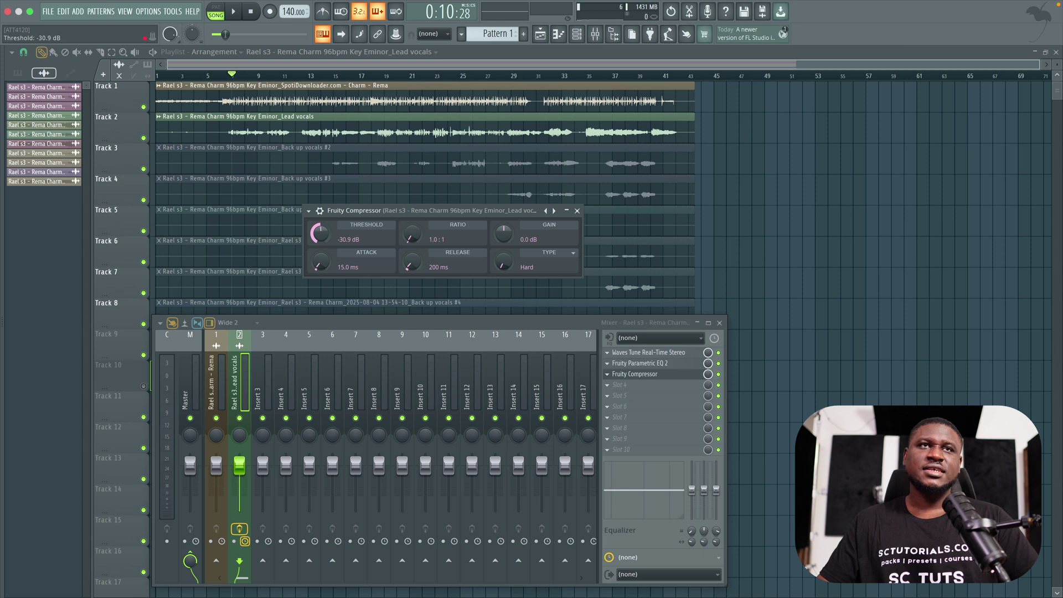
pyautogui.moveTo(321, 240); pyautogui.dragTo(321, 237)
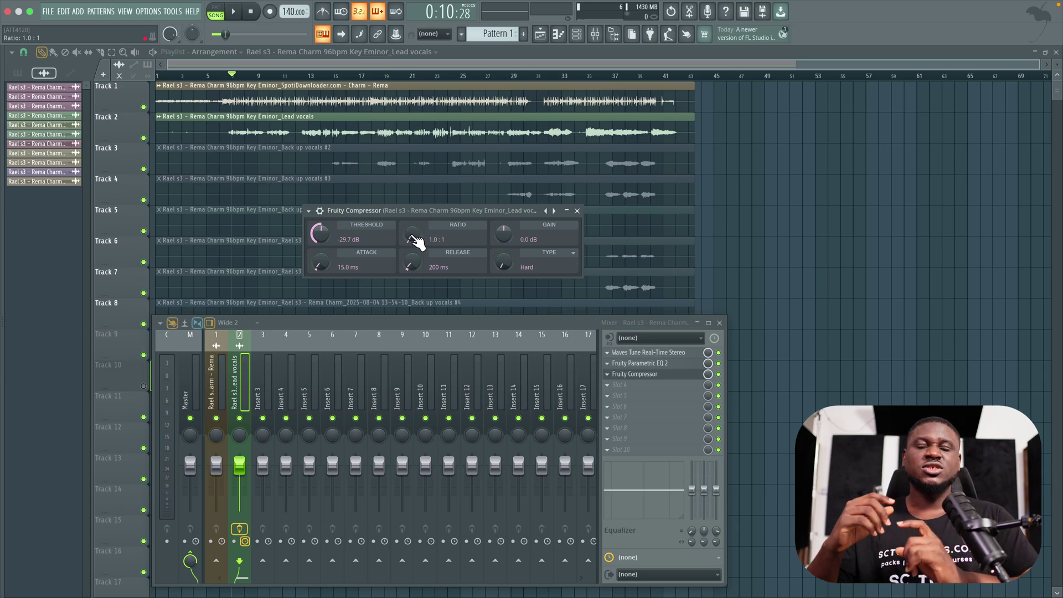
pyautogui.moveTo(416, 238)
pyautogui.mouseDown()
pyautogui.moveTo(417, 224)
pyautogui.moveTo(419, 240)
pyautogui.mouseUp()
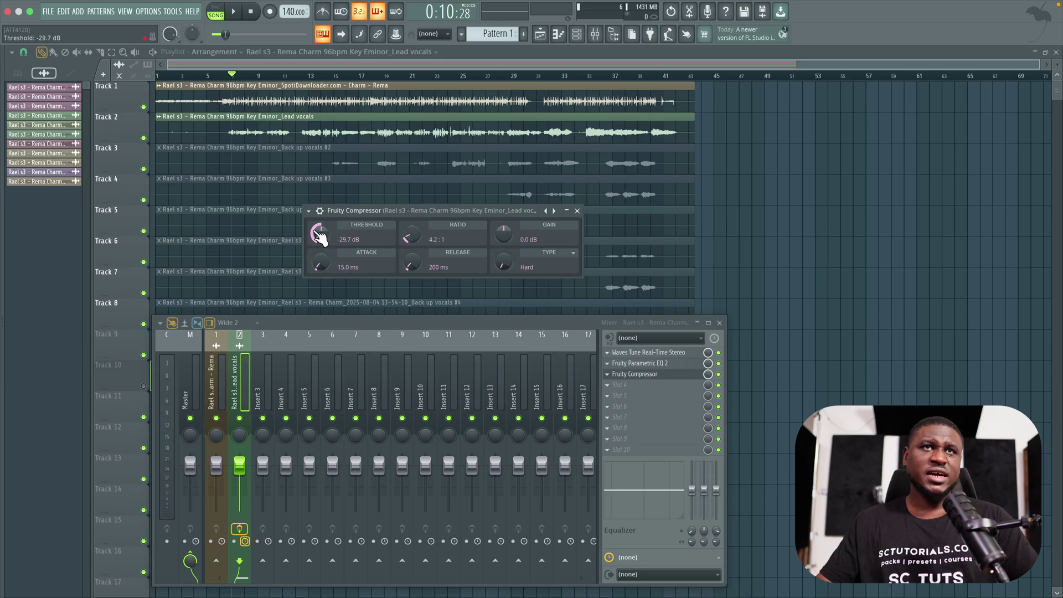
# Compare the vocals with the compressor on and off during playback, setting its gain to 5.6 dB and finally 6.4 dB.
pyautogui.press('space')
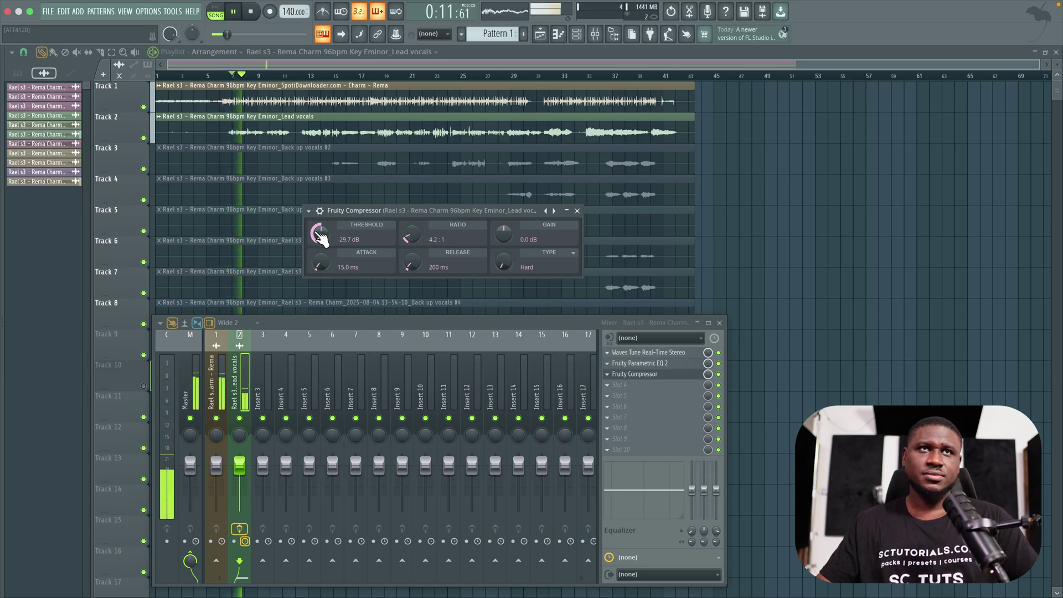
pyautogui.click(320, 210)
pyautogui.press('space')
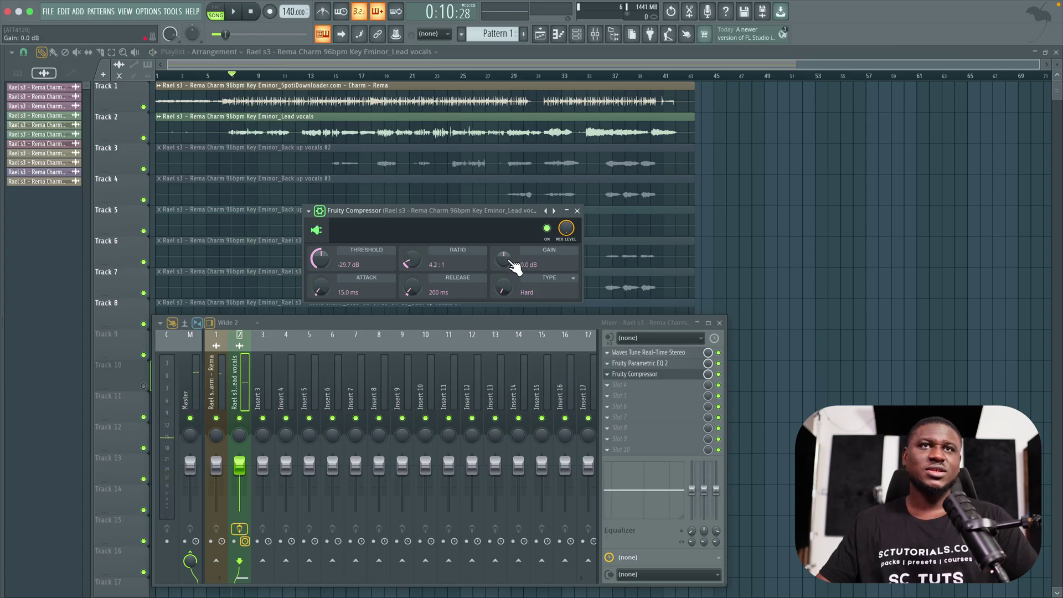
pyautogui.press('space')
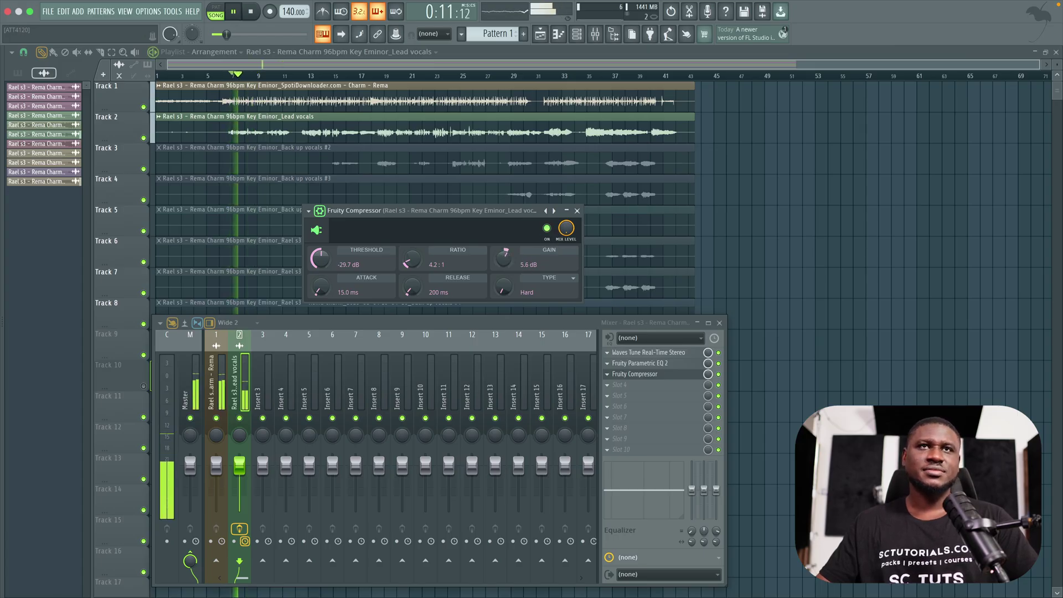
pyautogui.click(547, 229)
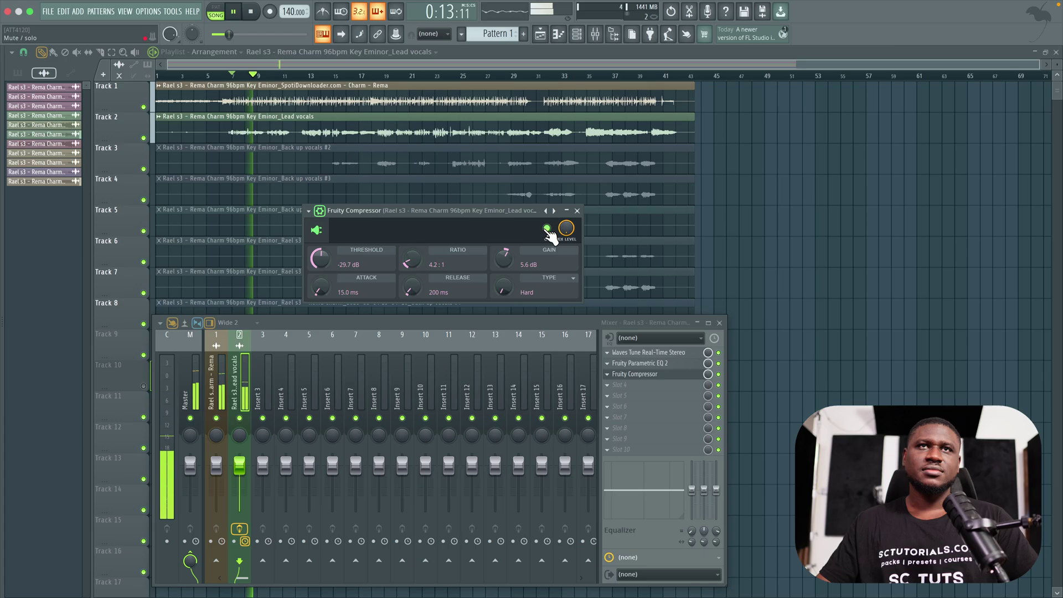
pyautogui.click(547, 229)
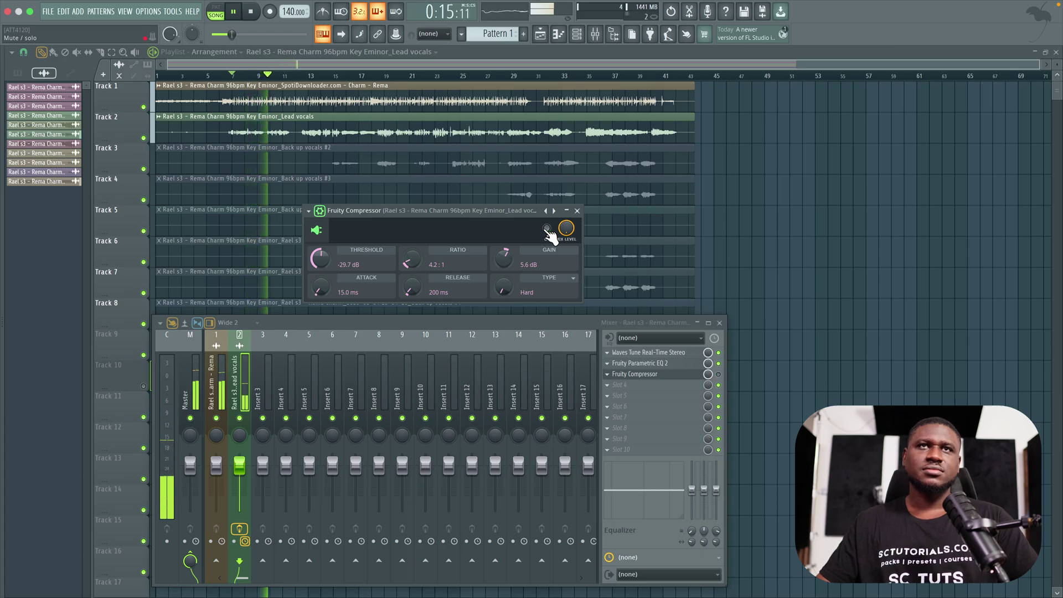
pyautogui.press('space')
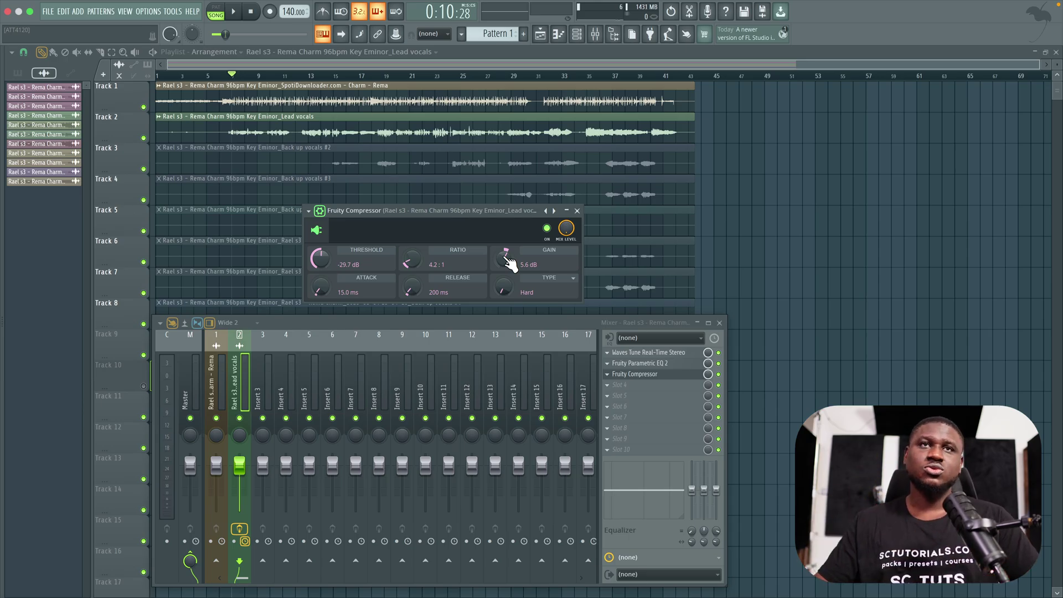
pyautogui.press('space')
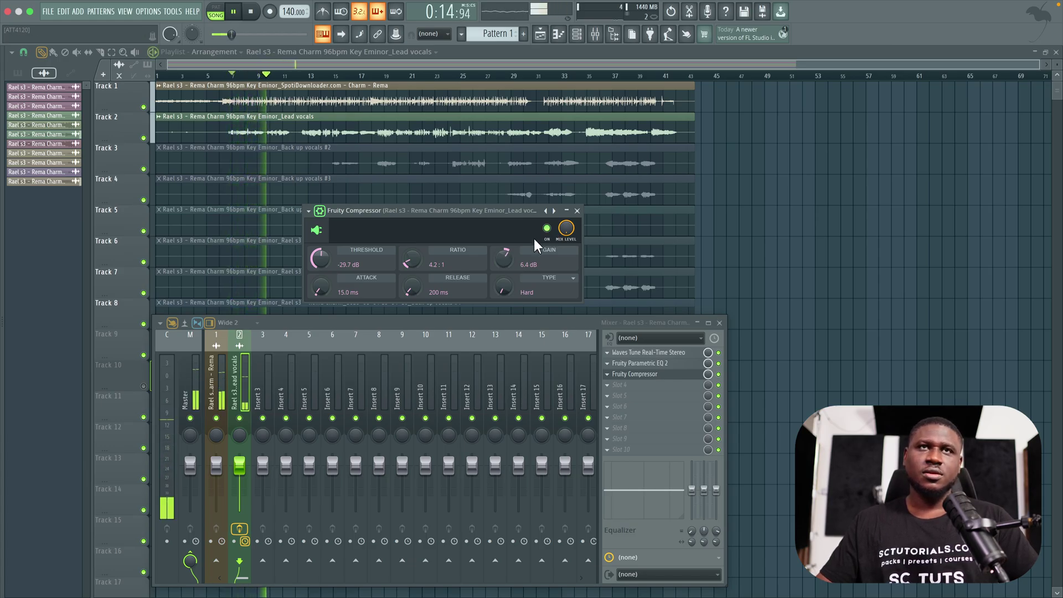
pyautogui.press('space')
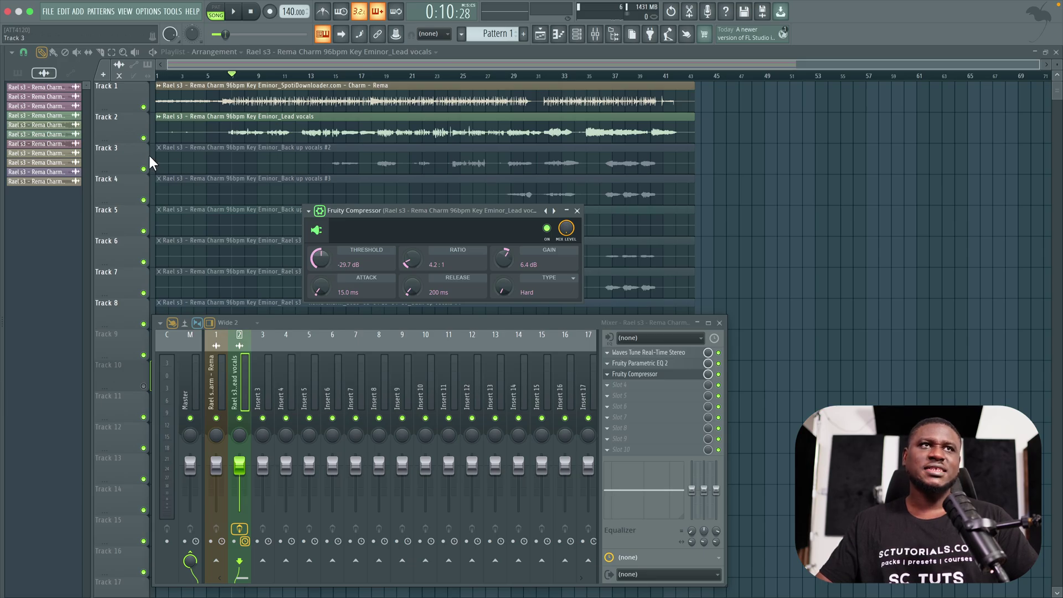
# Enlarge the lead vocals on Track 2 and move the playback position to about bar 18.
pyautogui.moveTo(118, 143); pyautogui.dragTo(117, 225)
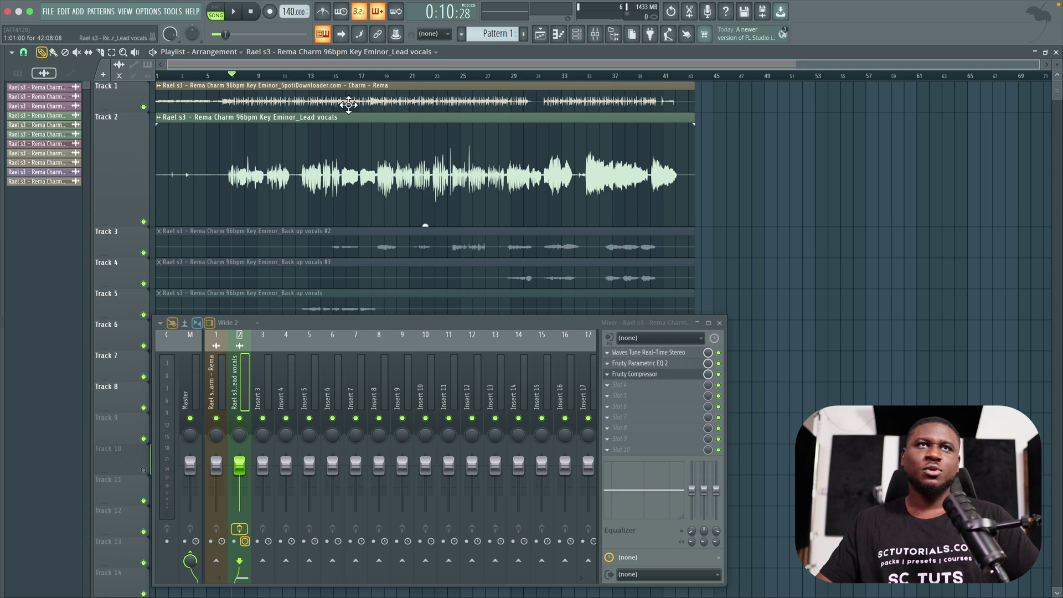
pyautogui.click(384, 76)
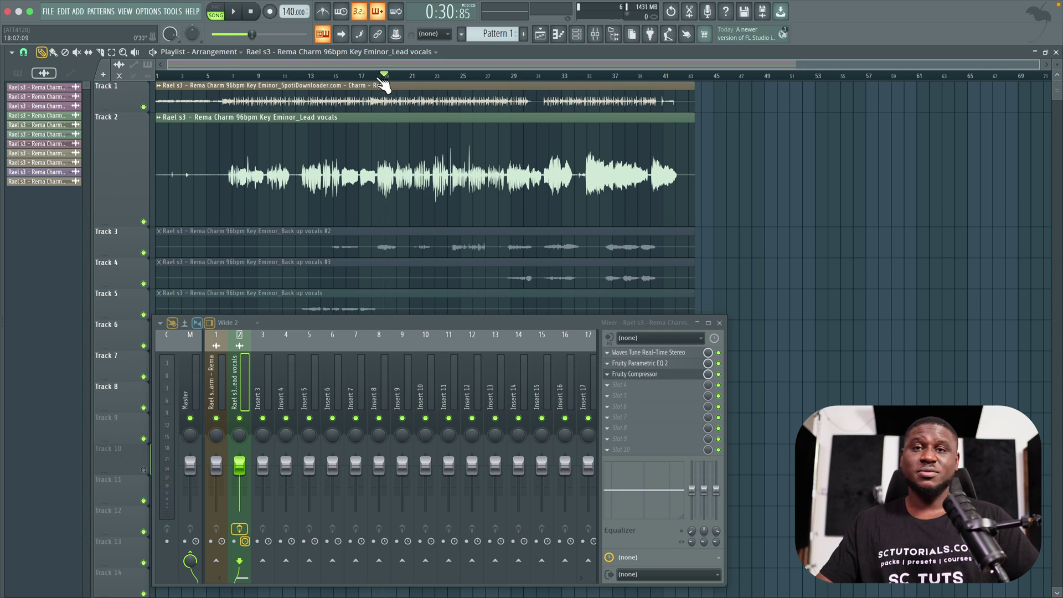
# Select the lead vocals clip on Track 2 and move the playback position to about bar 18.
pyautogui.scroll(2, 372, 79)
pyautogui.scroll(4, 374, 78)
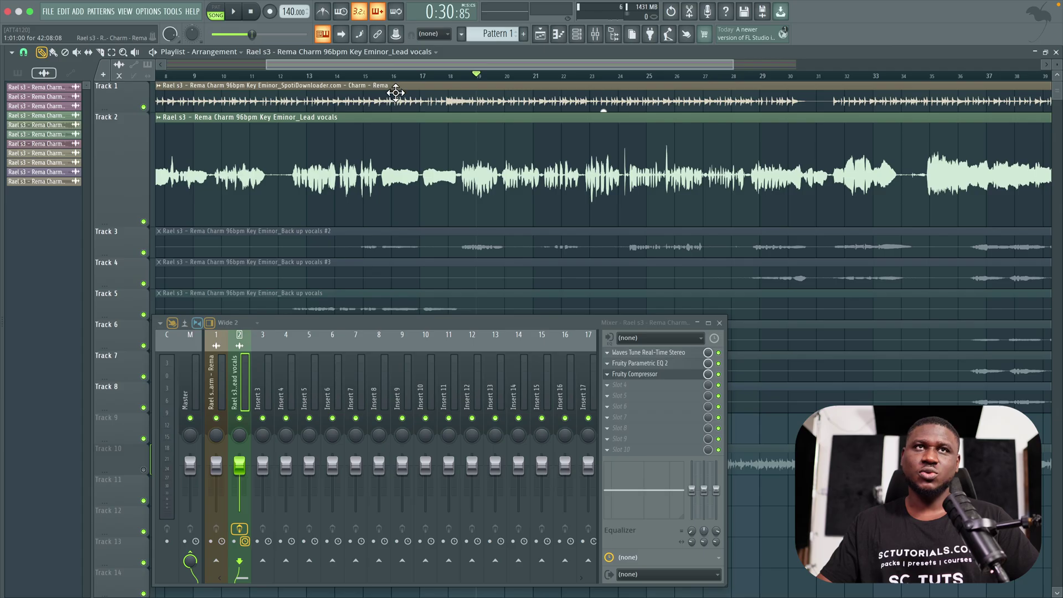
pyautogui.scroll(5, 403, 99)
pyautogui.scroll(-4, 417, 100)
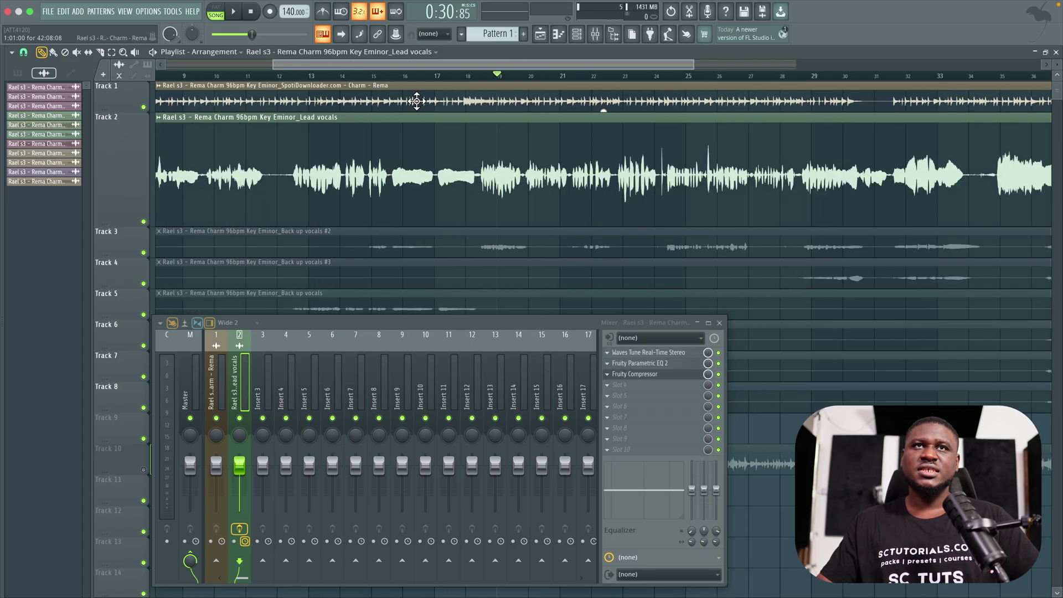
pyautogui.click(637, 86)
pyautogui.click(623, 77)
pyautogui.scroll(5, 629, 166)
pyautogui.scroll(-1, 614, 189)
pyautogui.keyDown('ctrl'); pyautogui.click(637, 177); pyautogui.keyUp('ctrl')
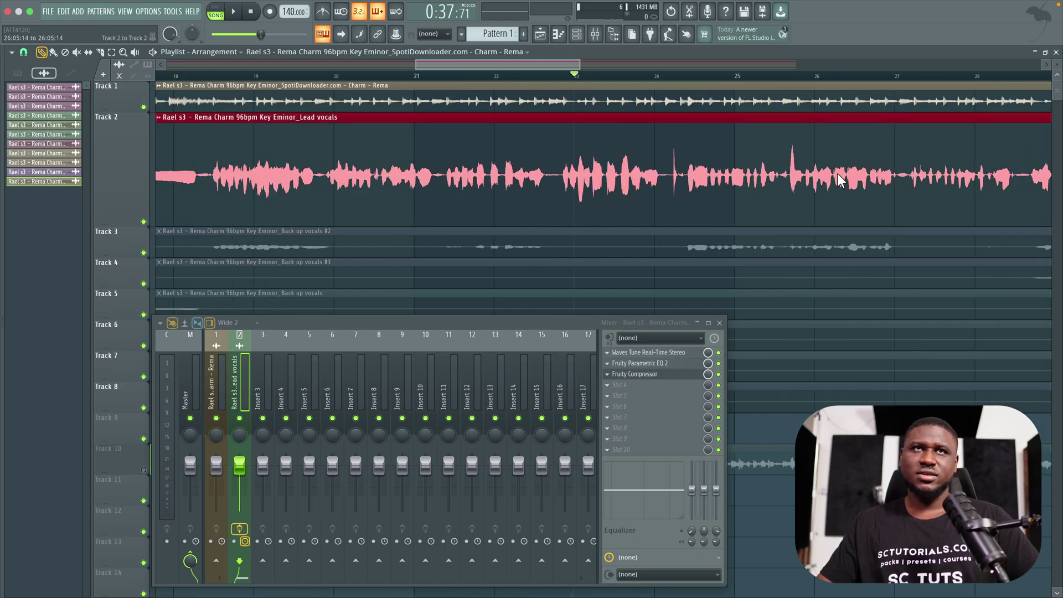
pyautogui.scroll(-3, 756, 191)
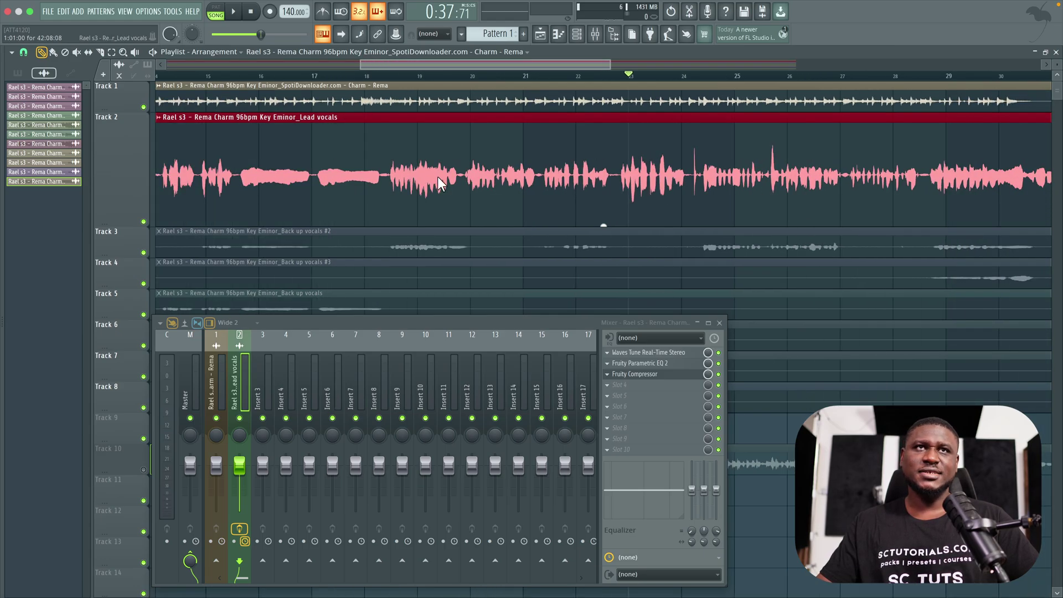
pyautogui.click(420, 76)
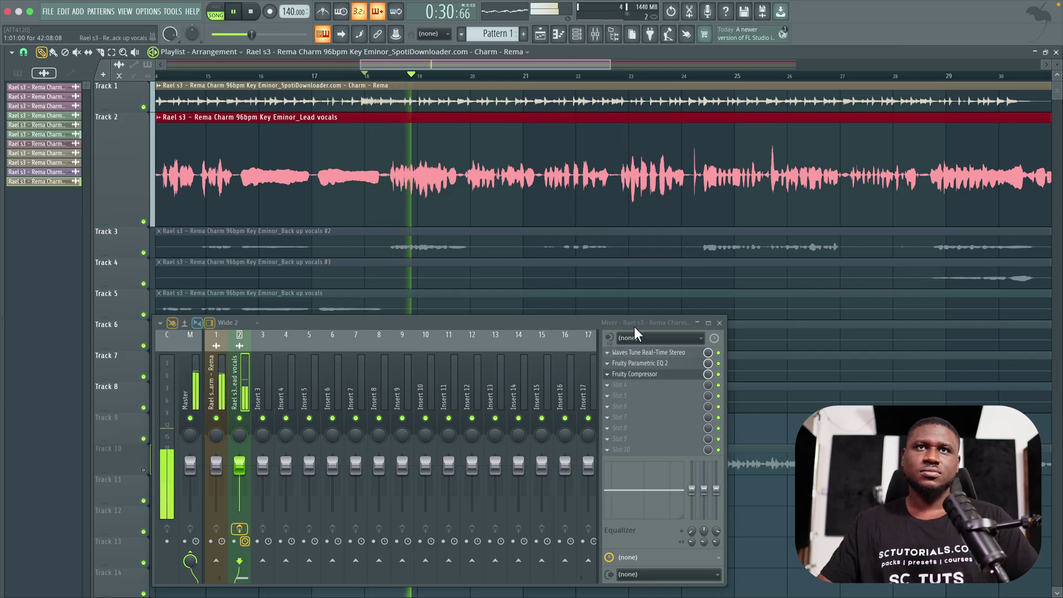
# Open the lead vocals' Fruity Compressor, switch it off and play the section from bar 18 uncompressed.
pyautogui.click(655, 375)
pyautogui.click(547, 228)
pyautogui.press('space')
pyautogui.press('space')
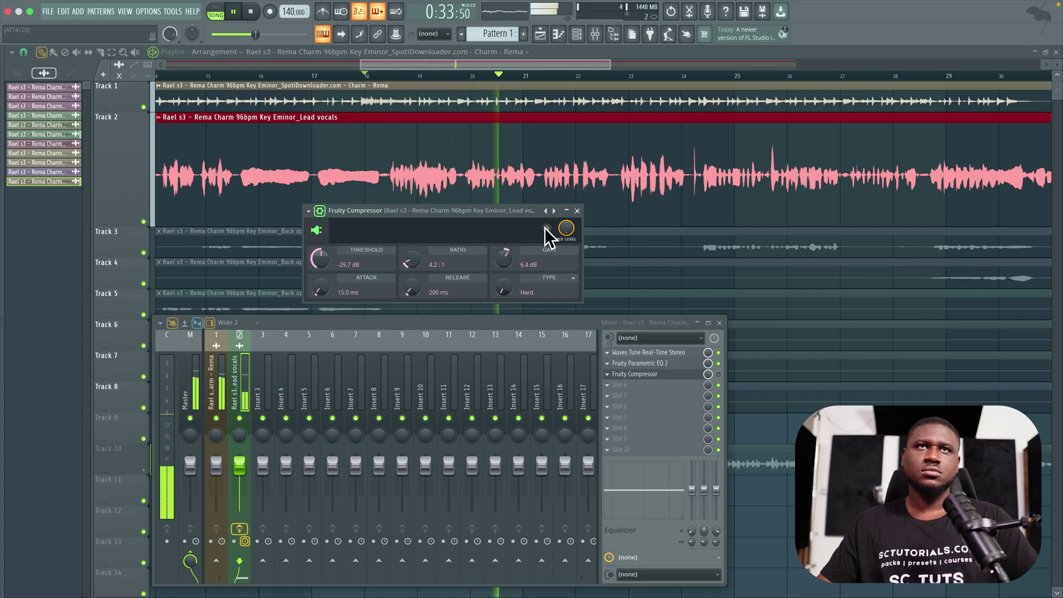
pyautogui.press('space')
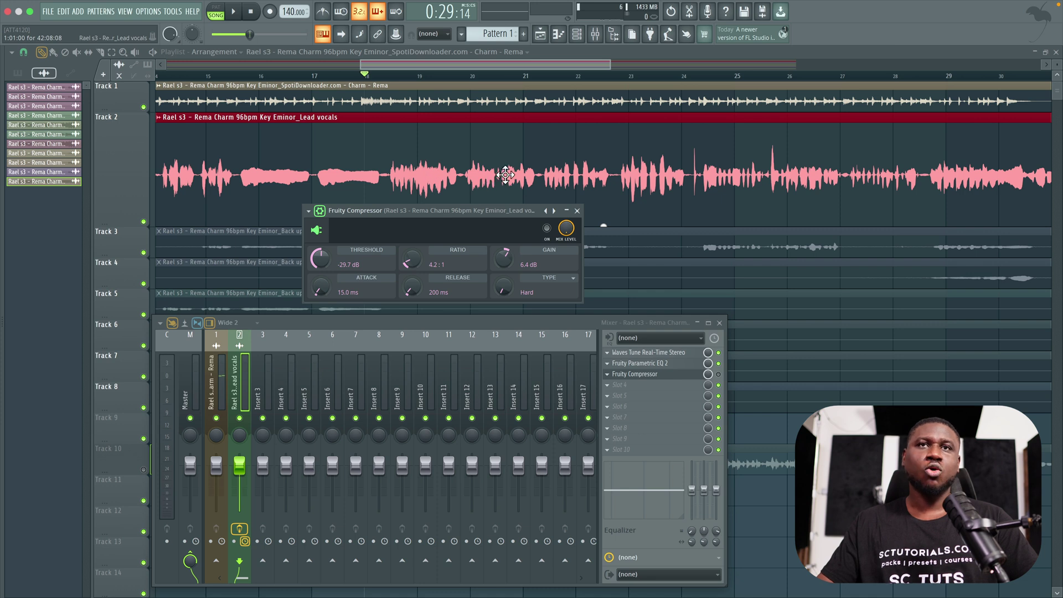
pyautogui.press('space')
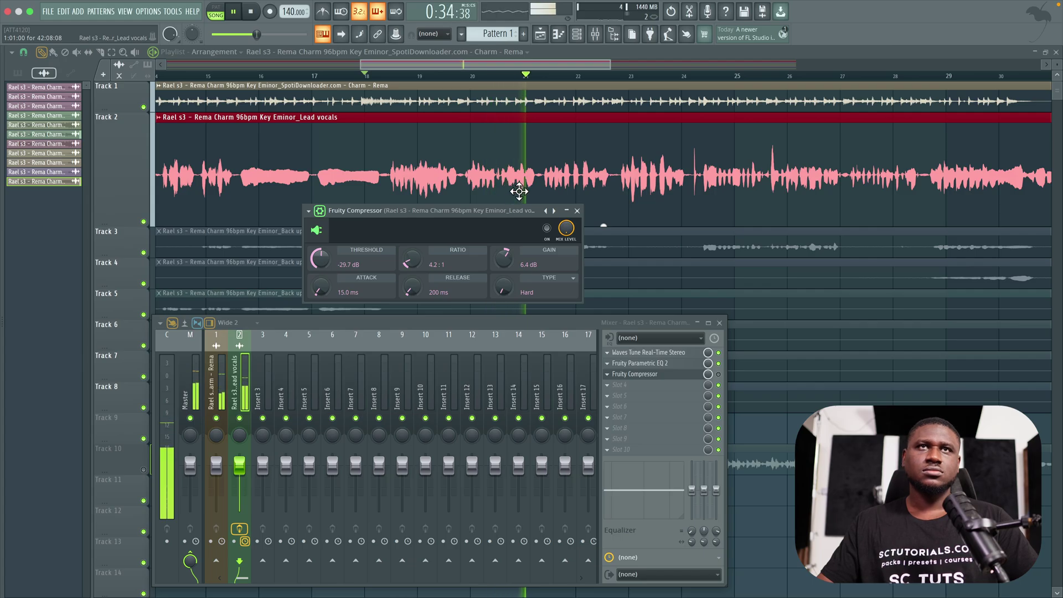
pyautogui.press('space')
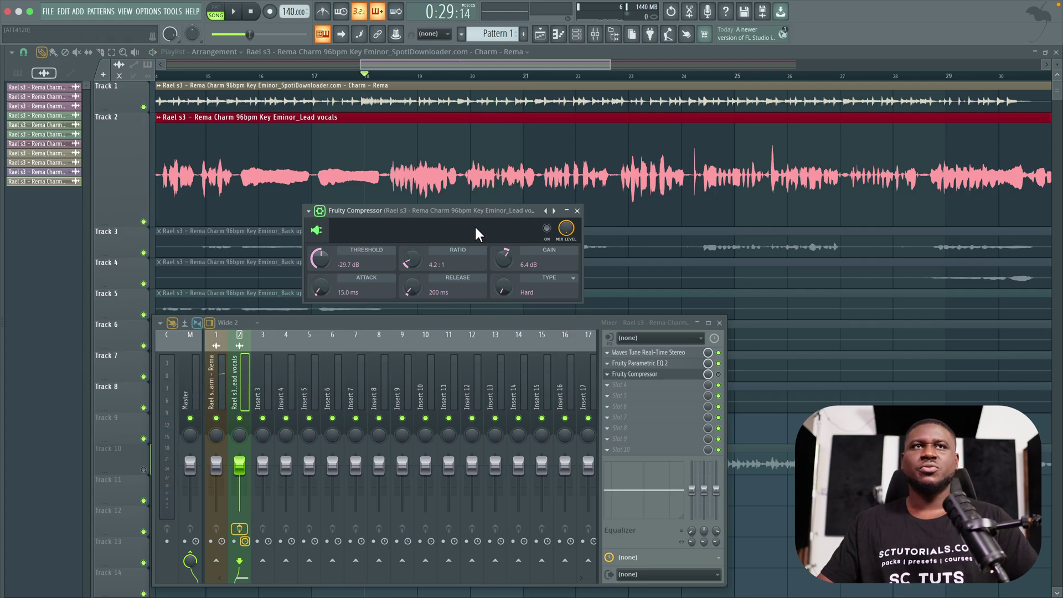
# Switch the compressor back on and replay the same section to hear the compressed vocals.
pyautogui.click(548, 229)
pyautogui.press('space')
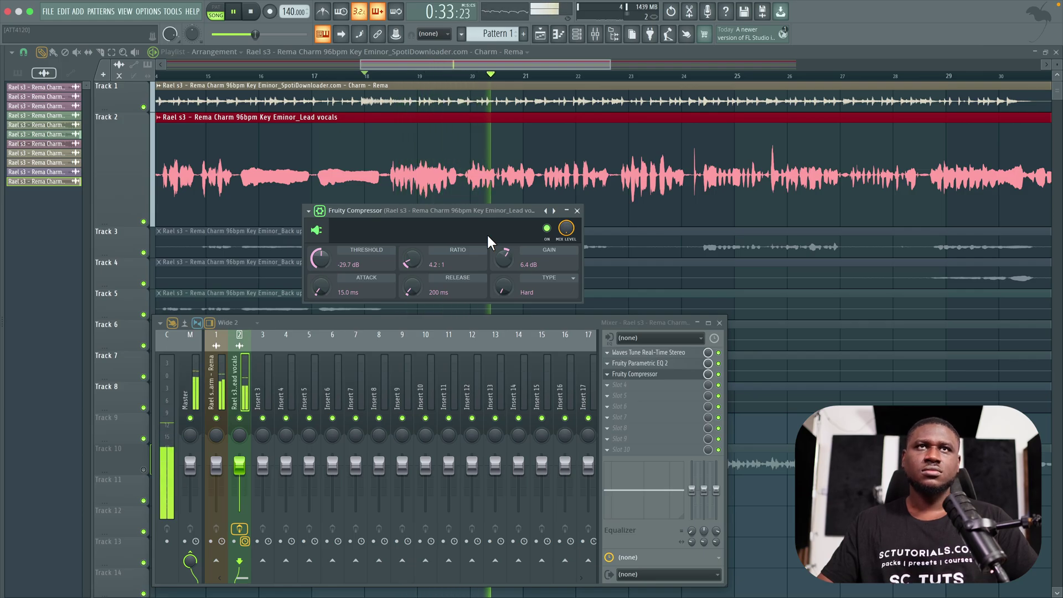
pyautogui.press('space')
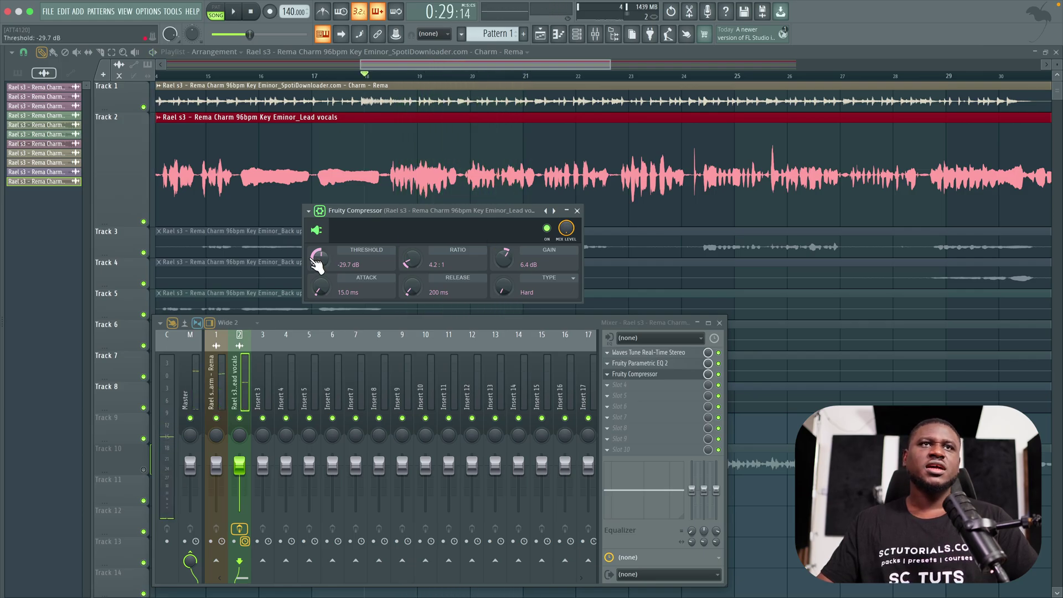
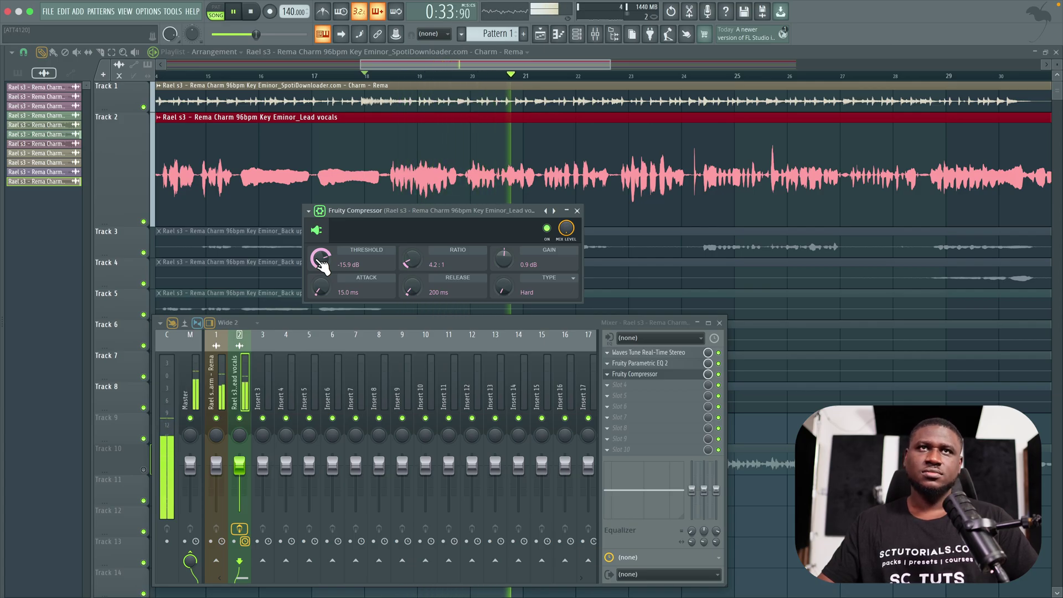
# Set the compressor's threshold to -30.0 dB and its gain to 6.8 dB, checking the level during playback.
pyautogui.press('space')
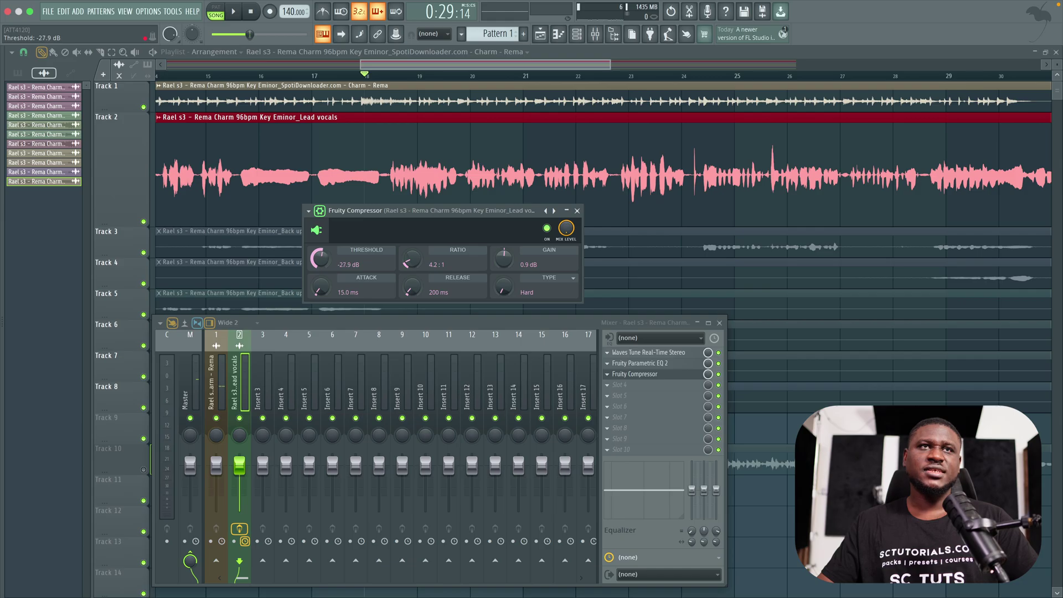
pyautogui.moveTo(504, 257); pyautogui.dragTo(504, 247)
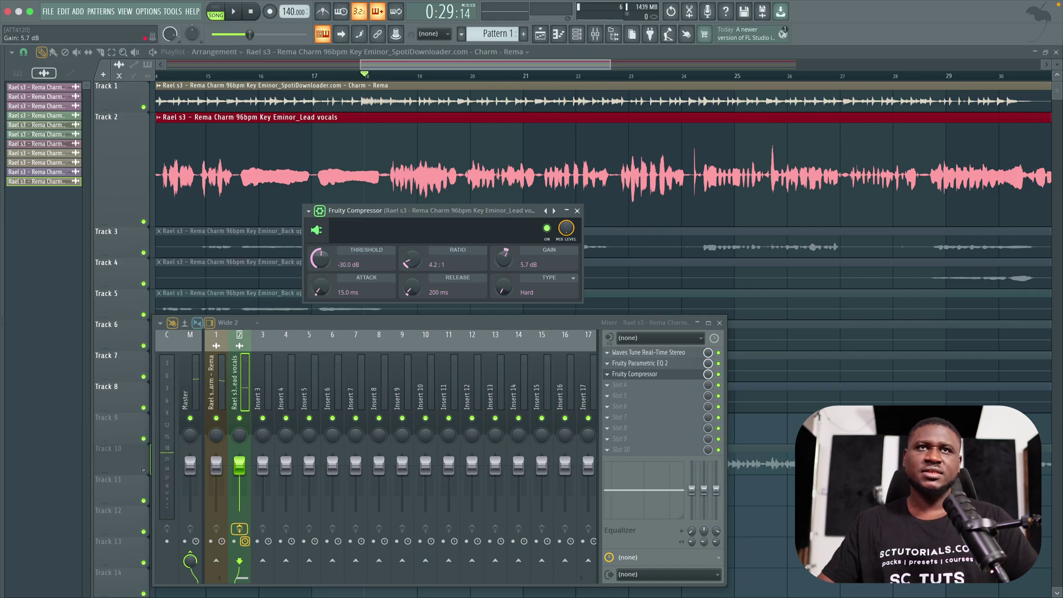
pyautogui.press('space')
pyautogui.moveTo(504, 258); pyautogui.dragTo(504, 252)
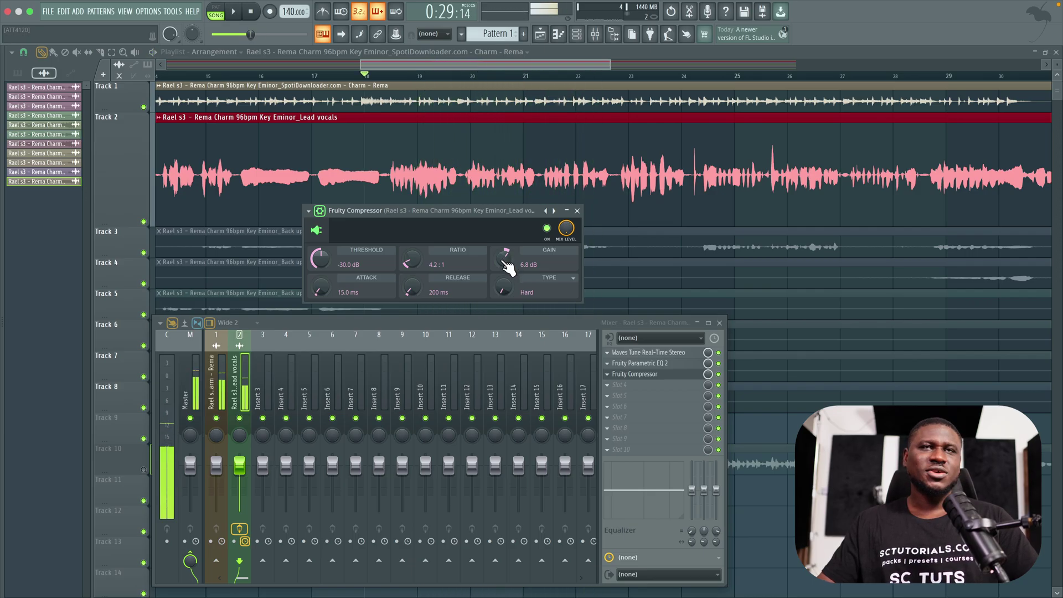
pyautogui.press('space')
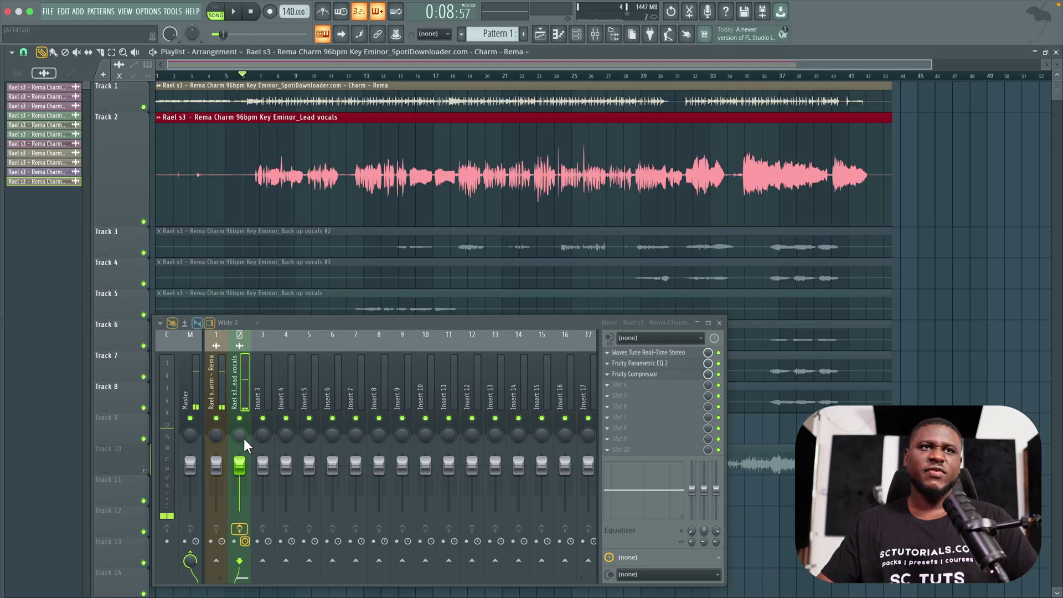
# Play the song from about bar 6 to compare the lead vocals with and without their effects, deselecting the Track 2 clip.
pyautogui.press('space')
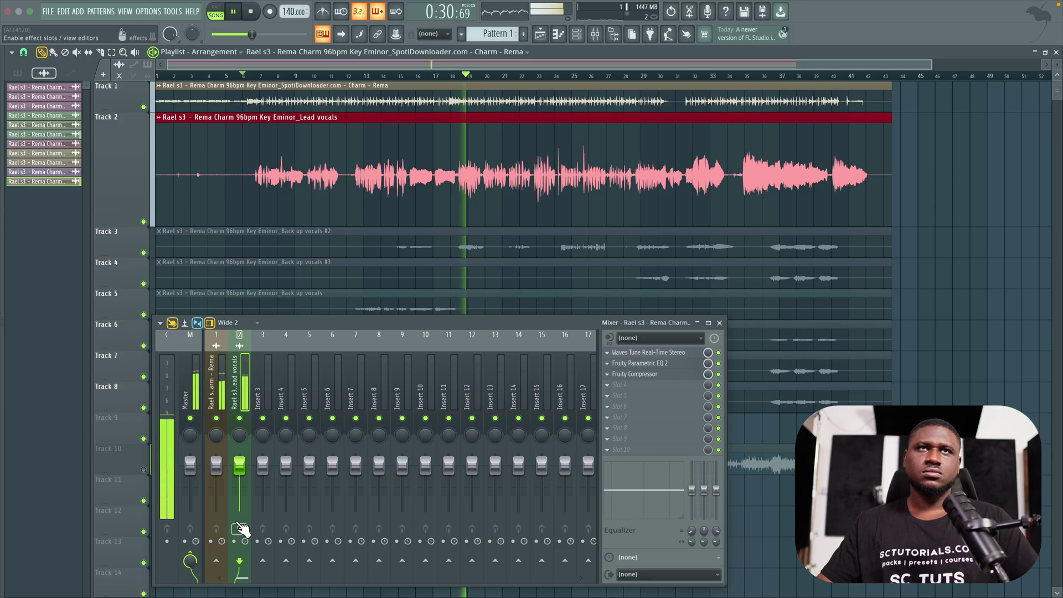
pyautogui.press('space')
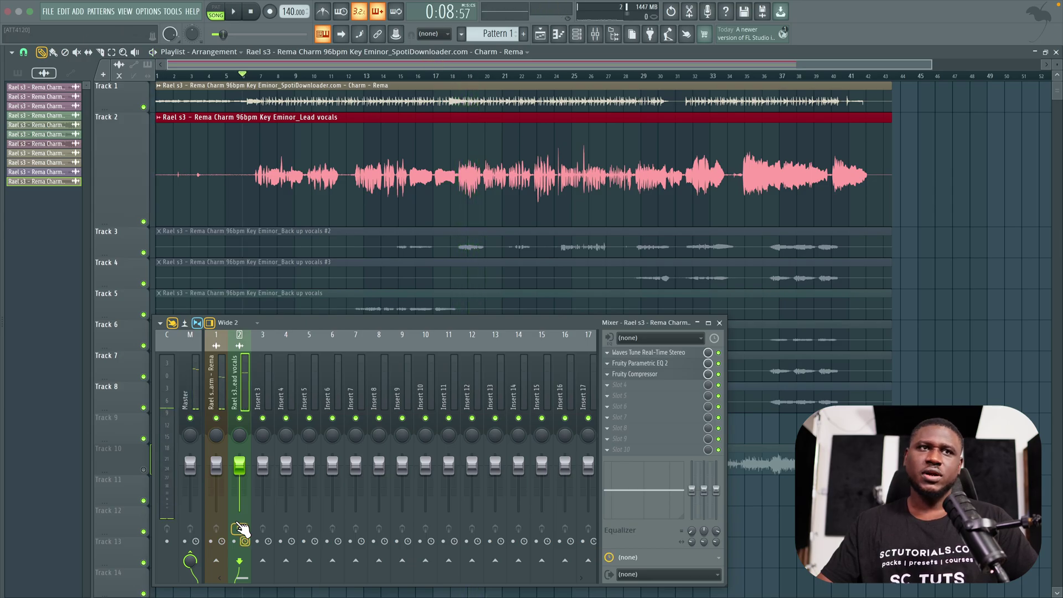
pyautogui.press('space')
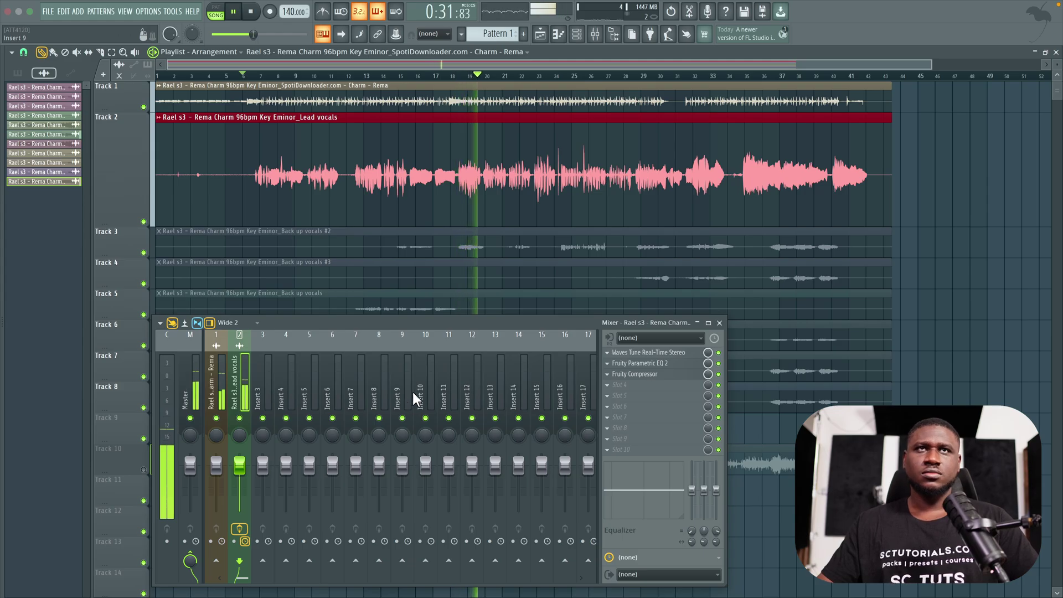
pyautogui.click(759, 527)
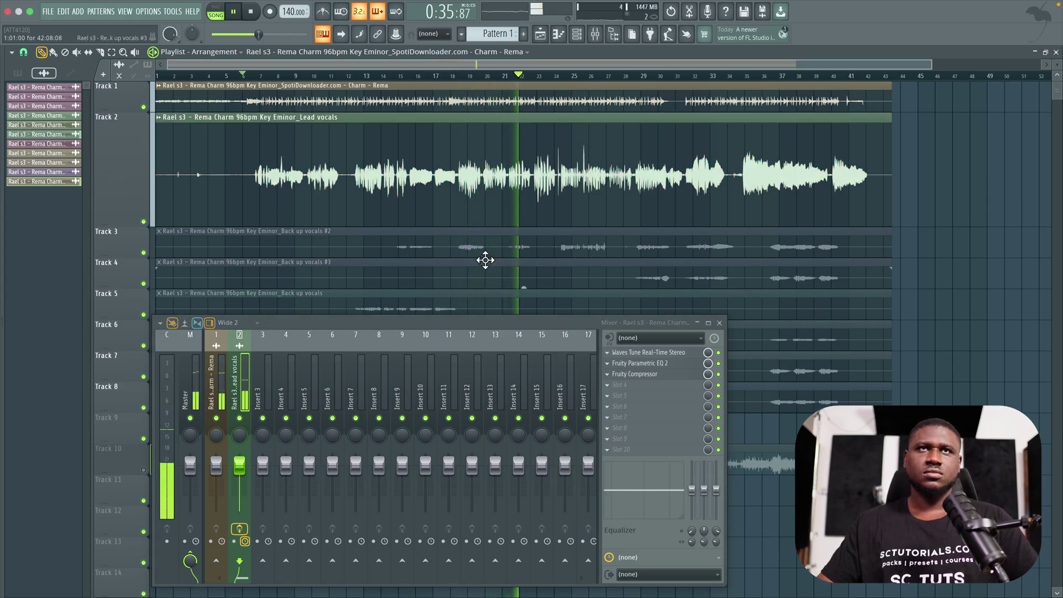
pyautogui.press('space')
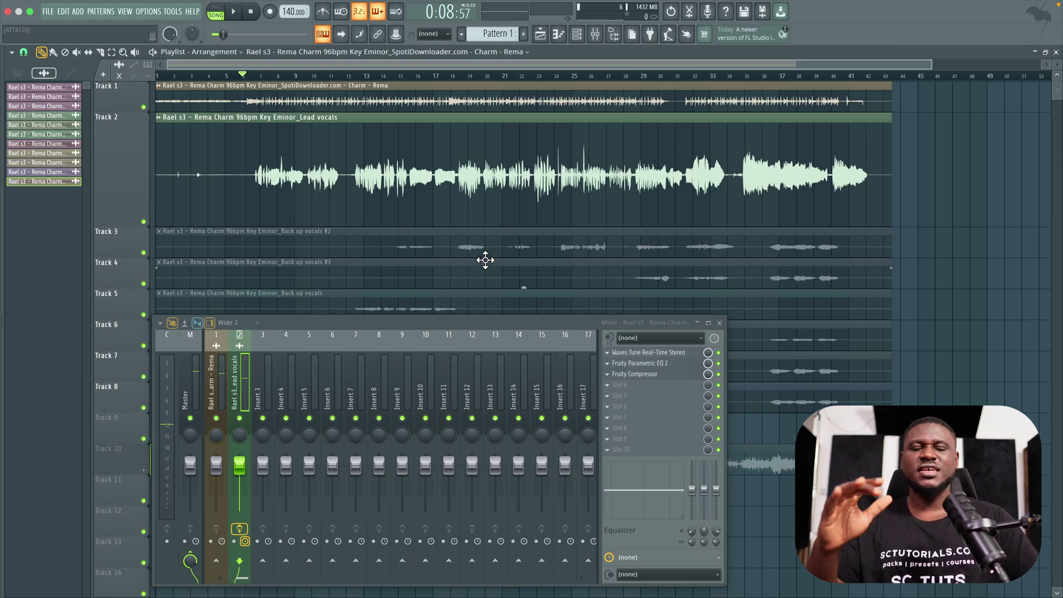